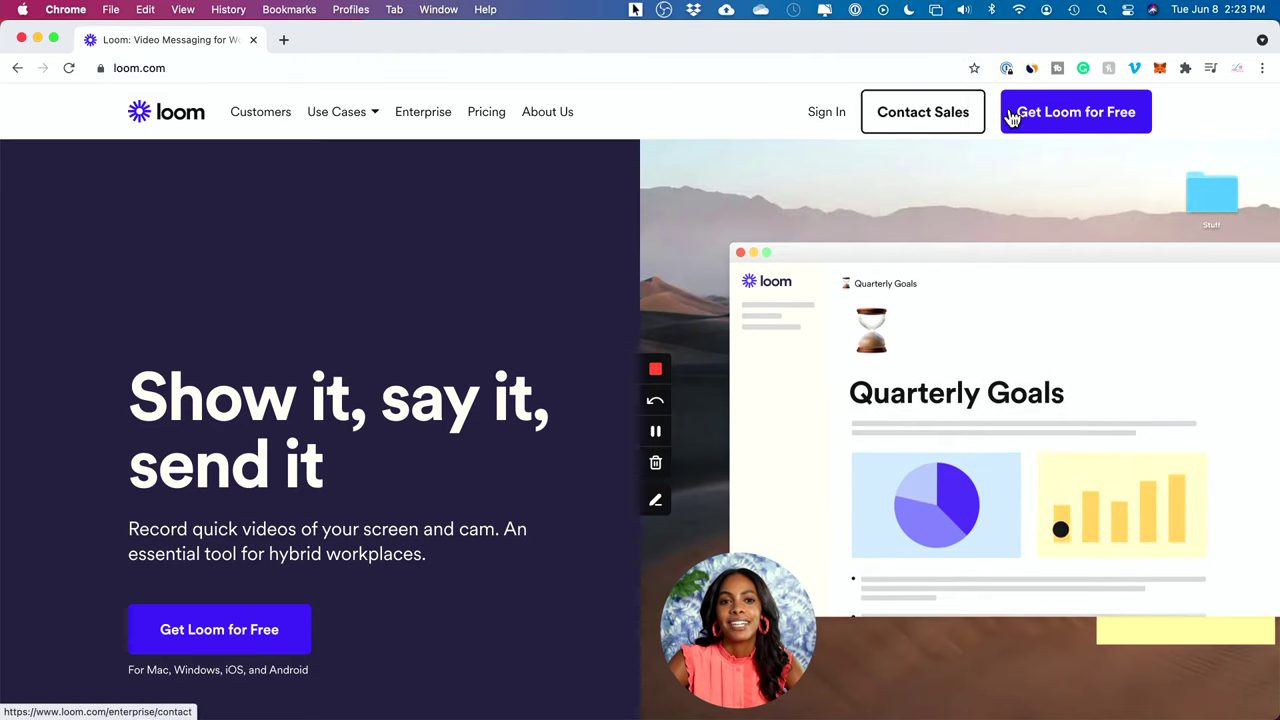
# Step: Sign in to Loom and reach the Personal Library at loom.com/my-videos
pyautogui.click(822, 116)
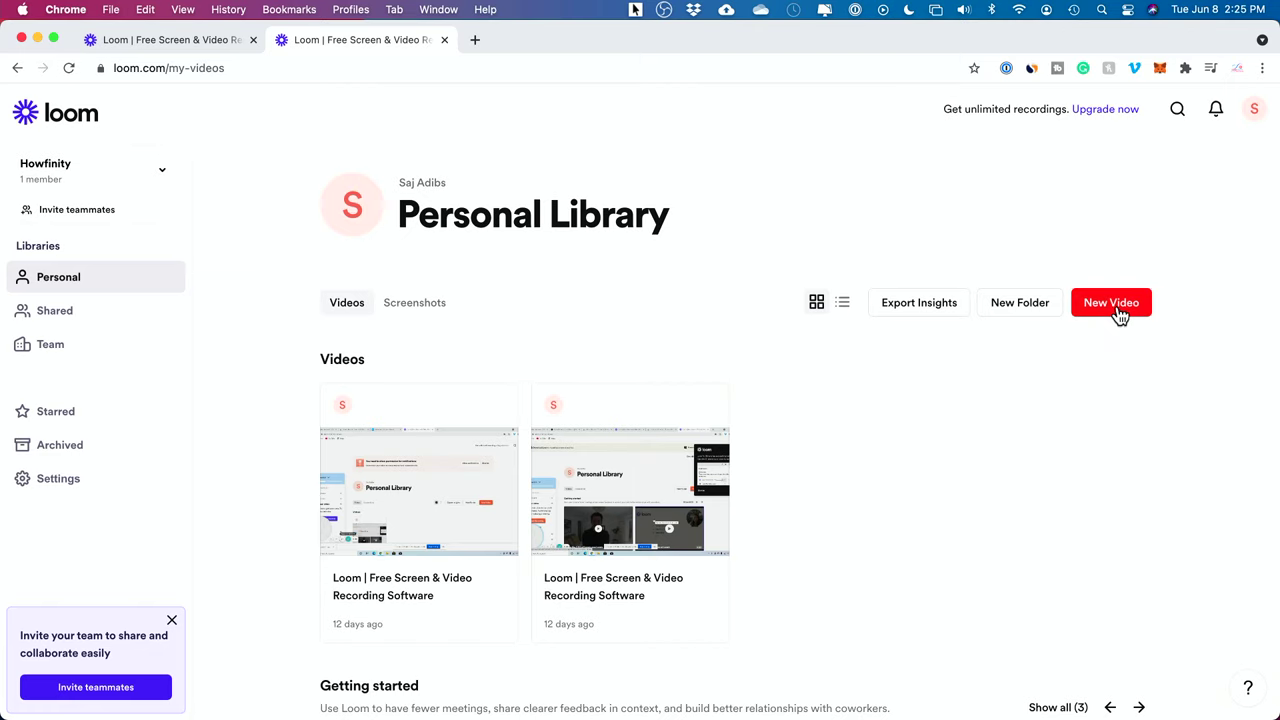
# Step: Choose New Video > Record a video, which brings up the Chrome-extension install prompt
pyautogui.scroll(-1, 1110, 315)
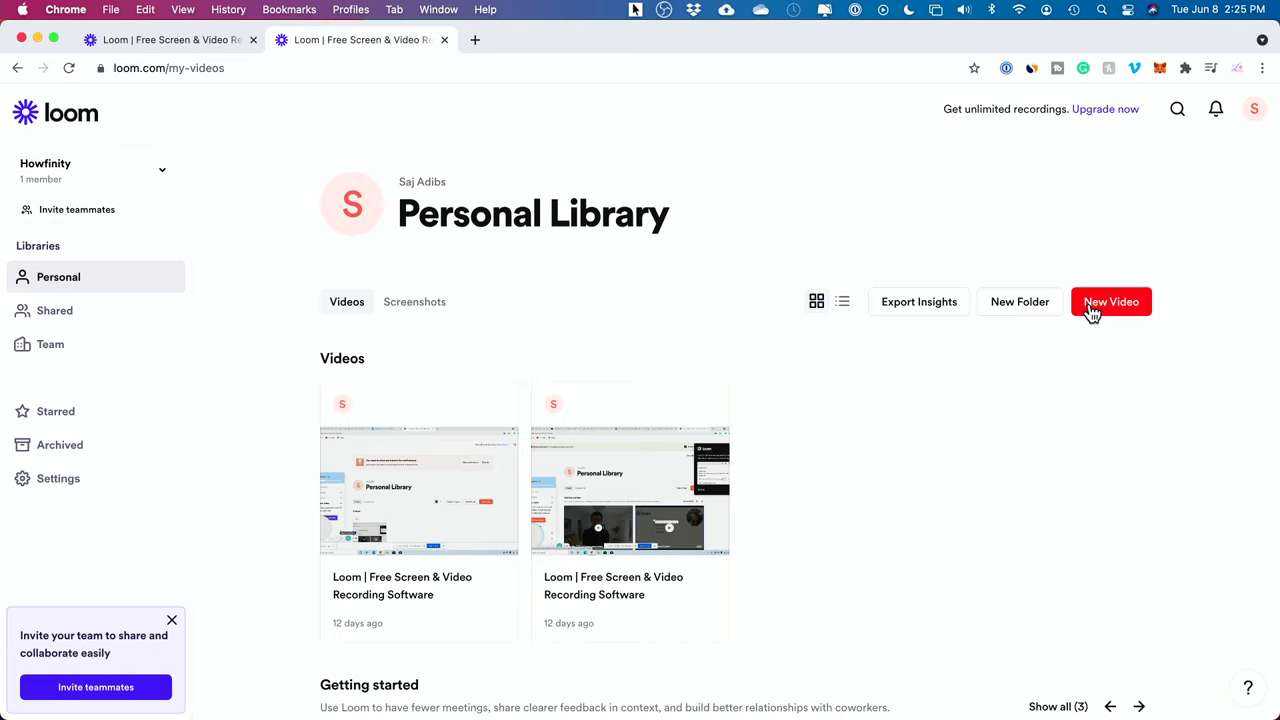
pyautogui.click(1093, 314)
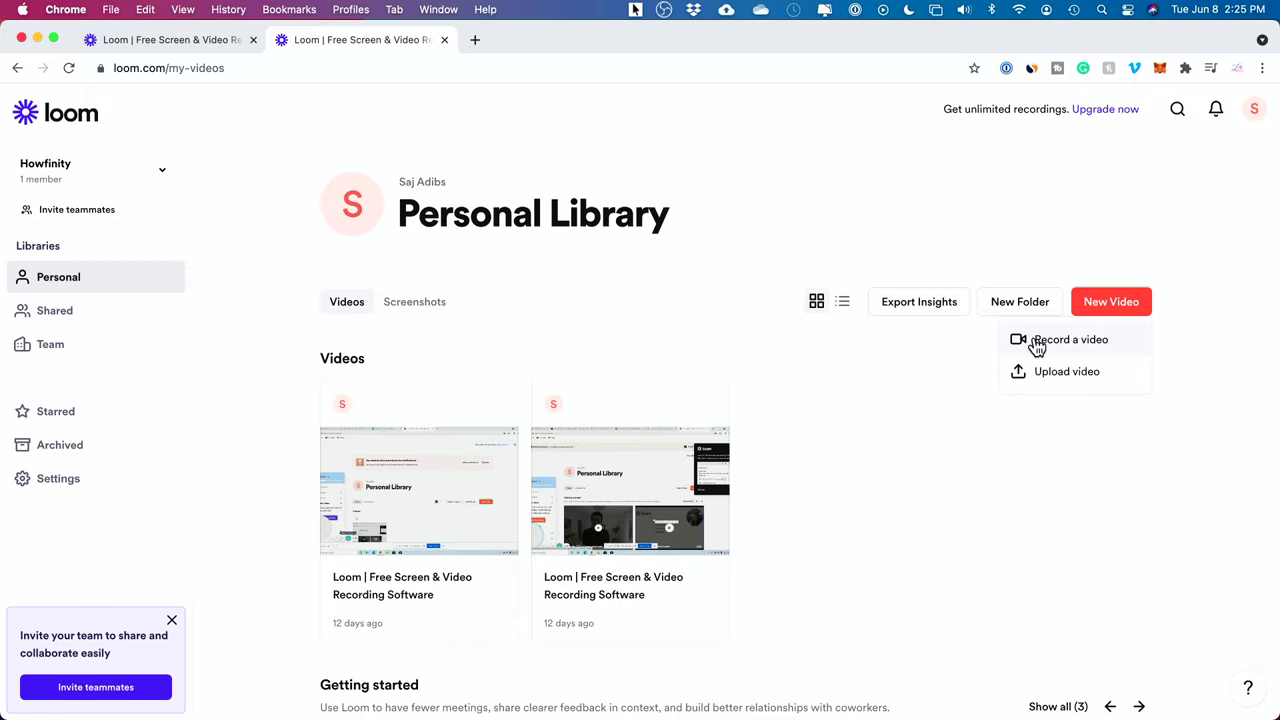
pyautogui.click(1043, 340)
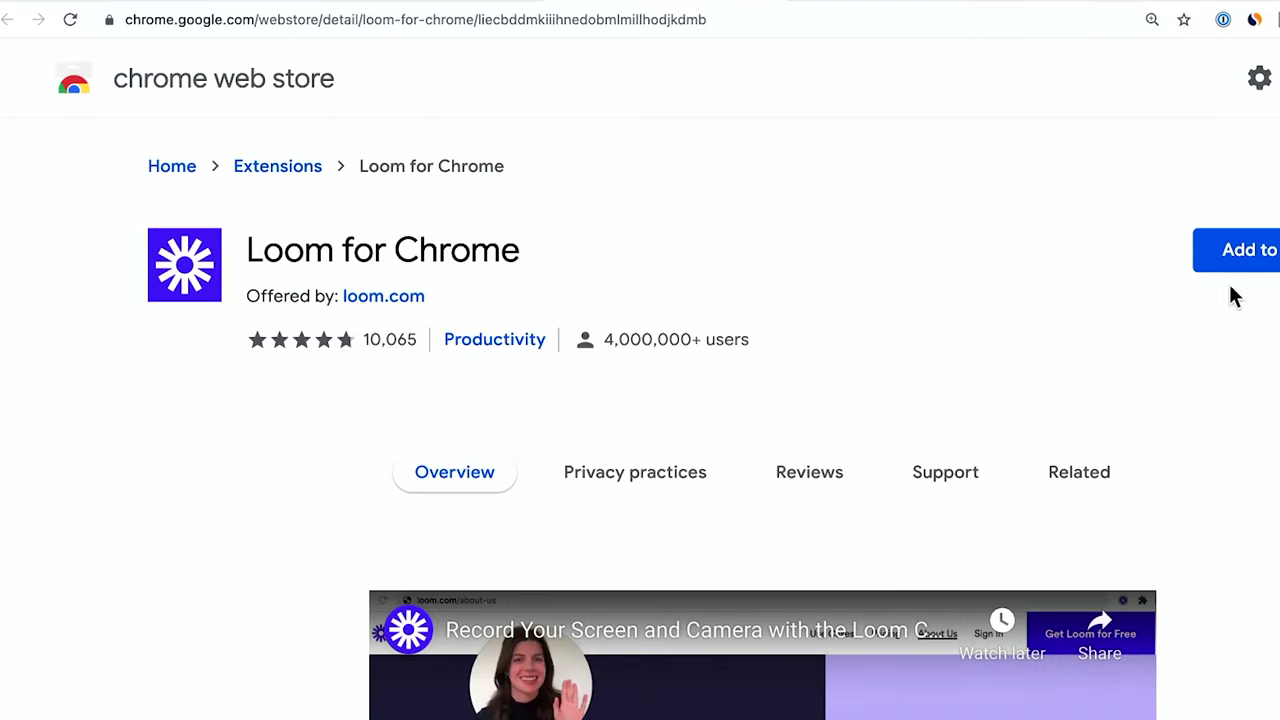
# Step: Add Loom for Chrome from the Web Store and show the installed browser extensions
pyautogui.click(1235, 250)
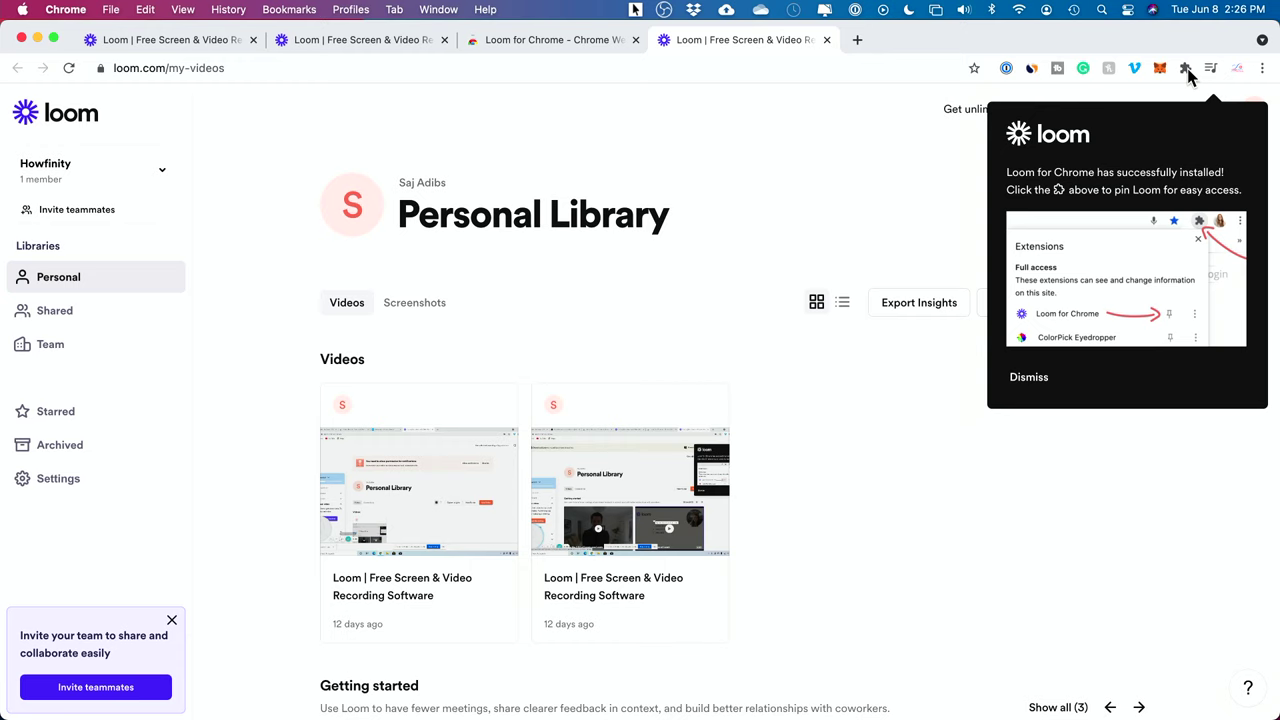
pyautogui.click(1186, 70)
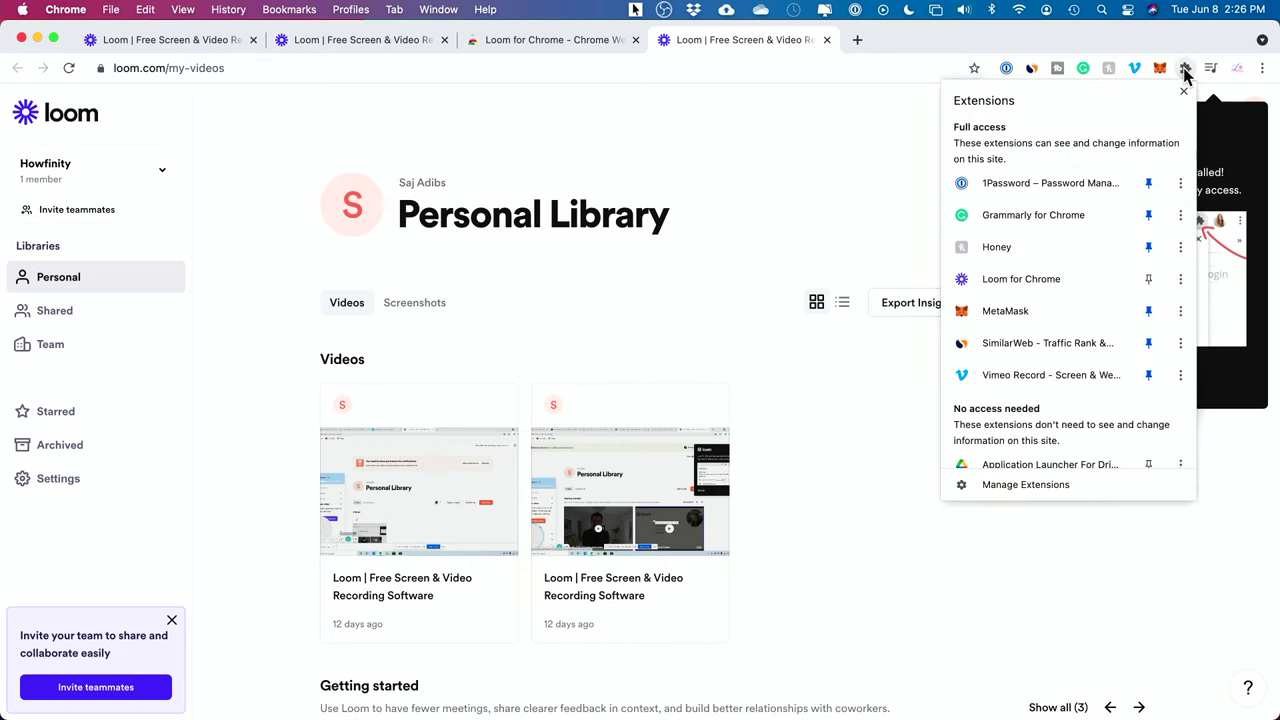
# Step: Pin Loom for Chrome to the toolbar and bring up its recording panel
pyautogui.click(1150, 283)
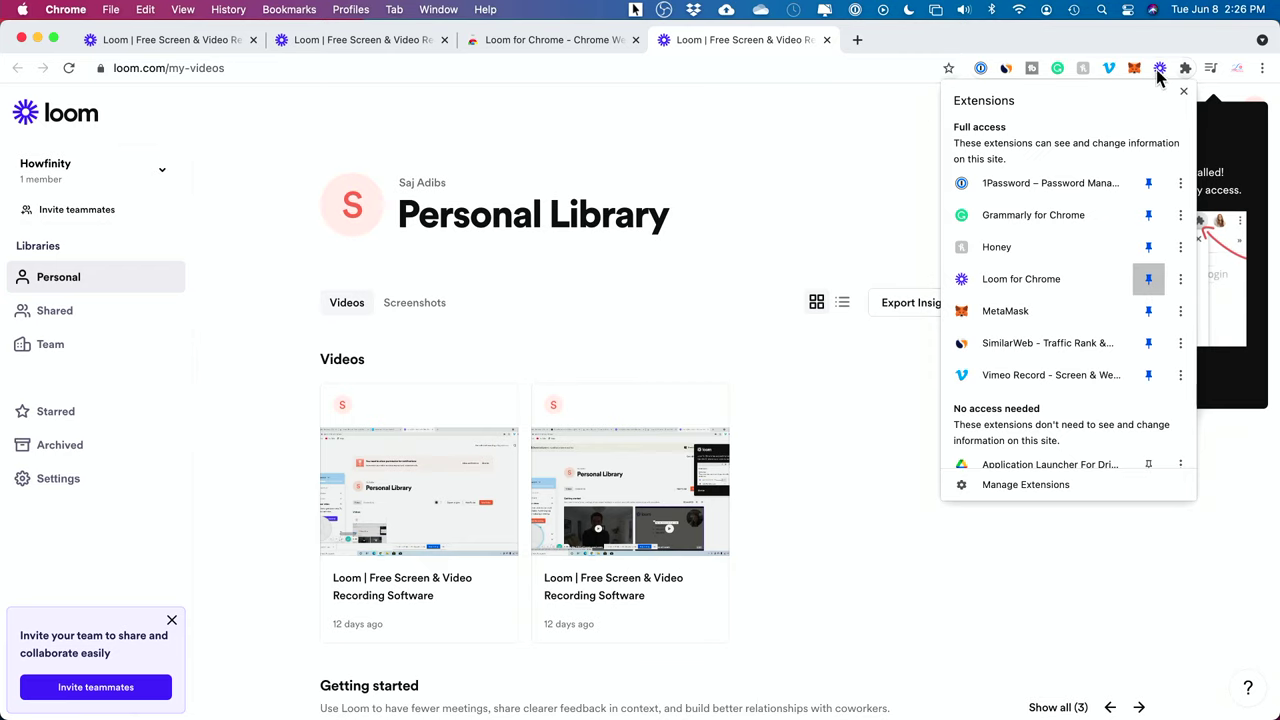
pyautogui.click(1180, 70)
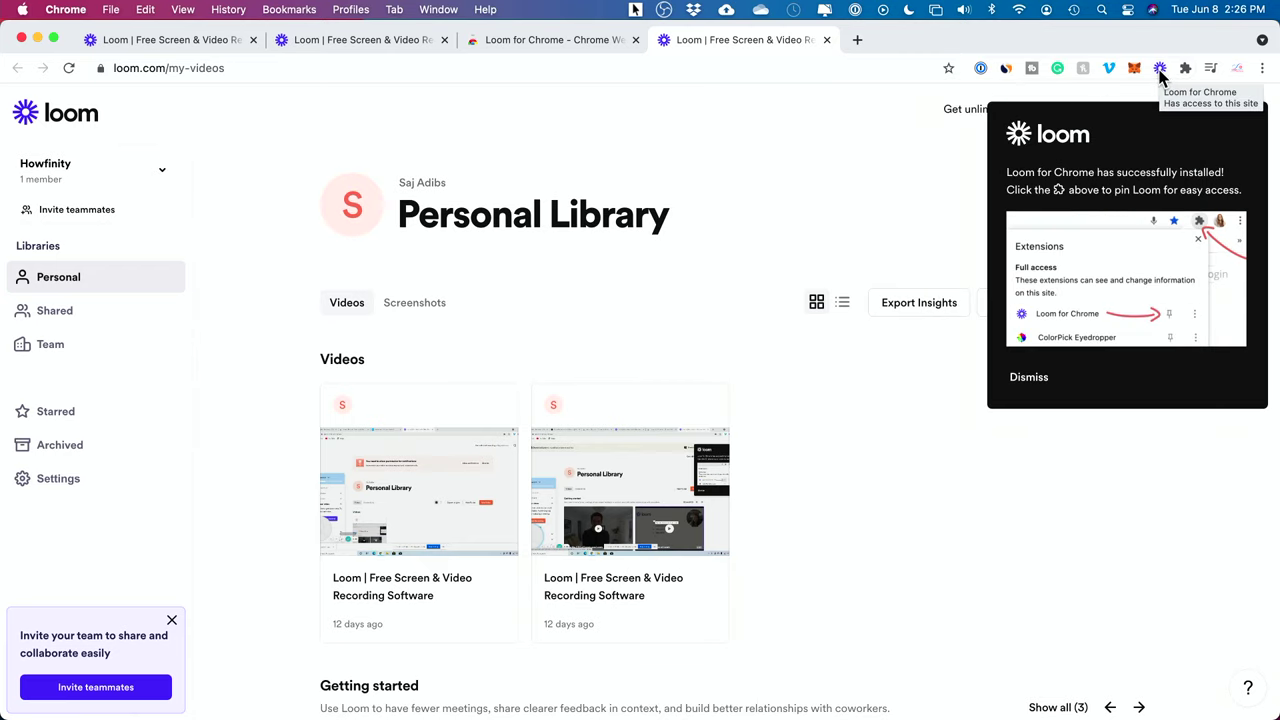
pyautogui.click(1160, 70)
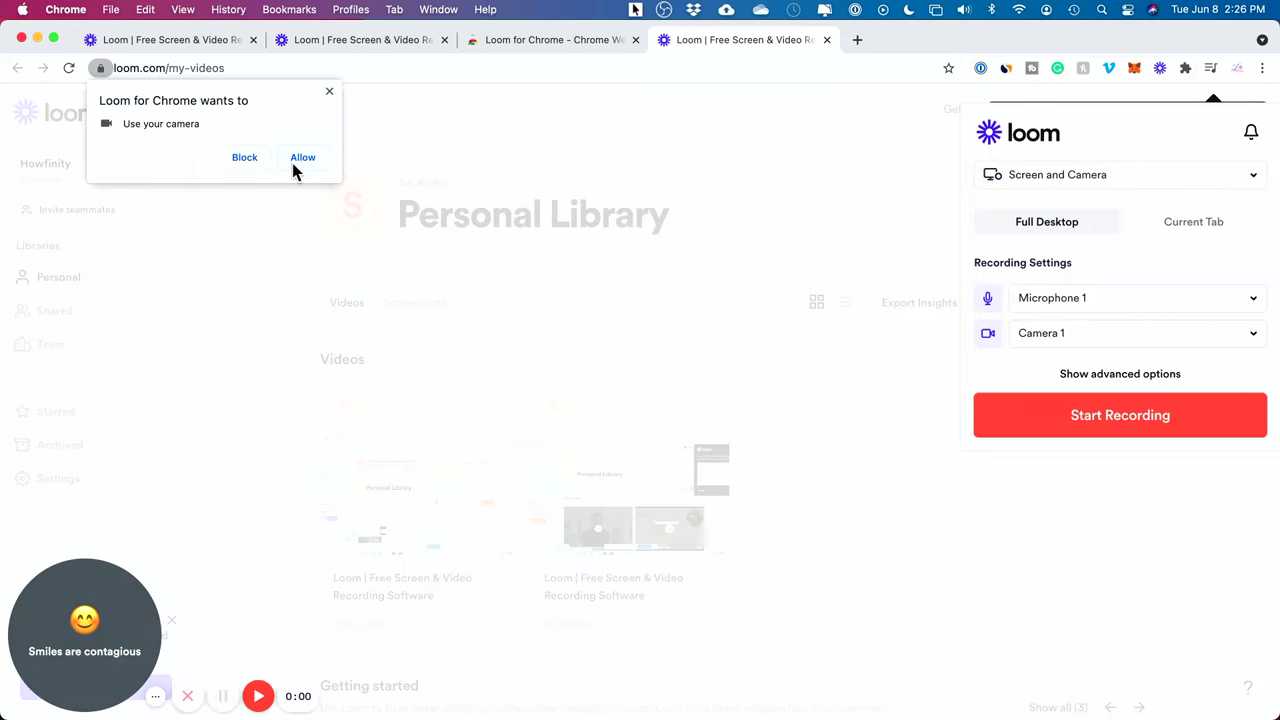
# Step: Allow camera and microphone access, keep Default - Internal Microphone, and select Camera 1
pyautogui.click(295, 163)
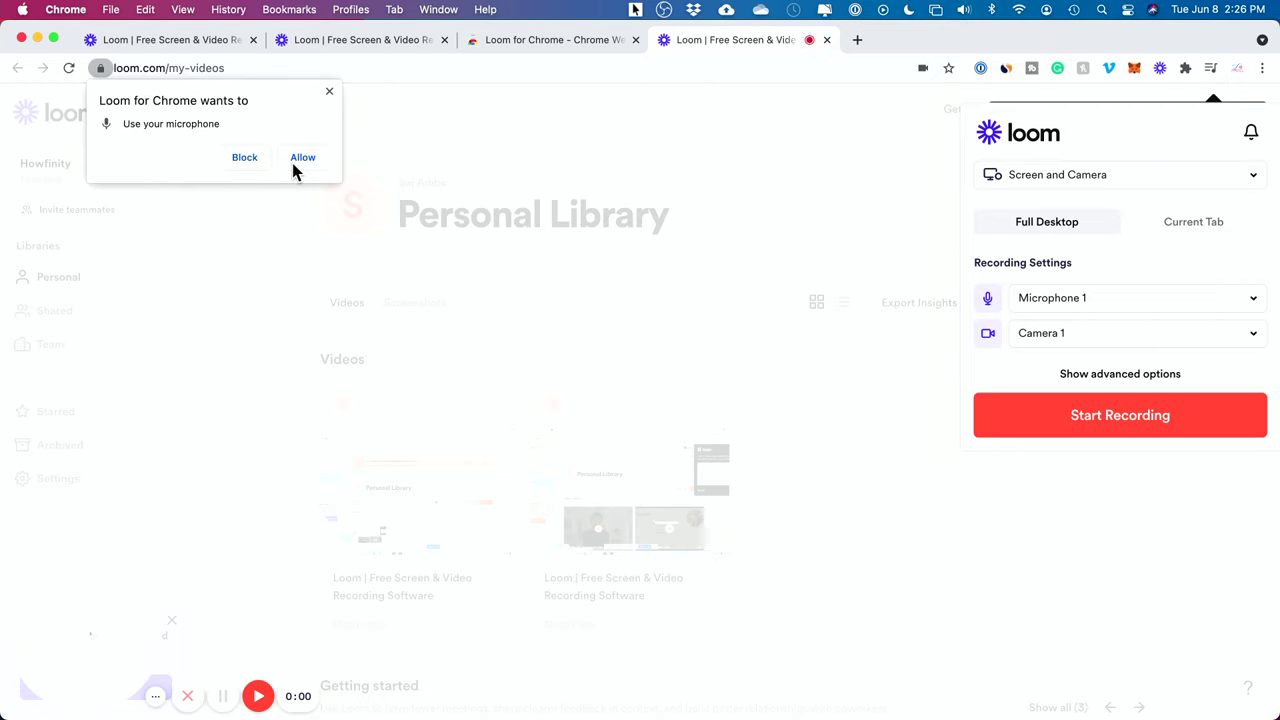
pyautogui.click(296, 160)
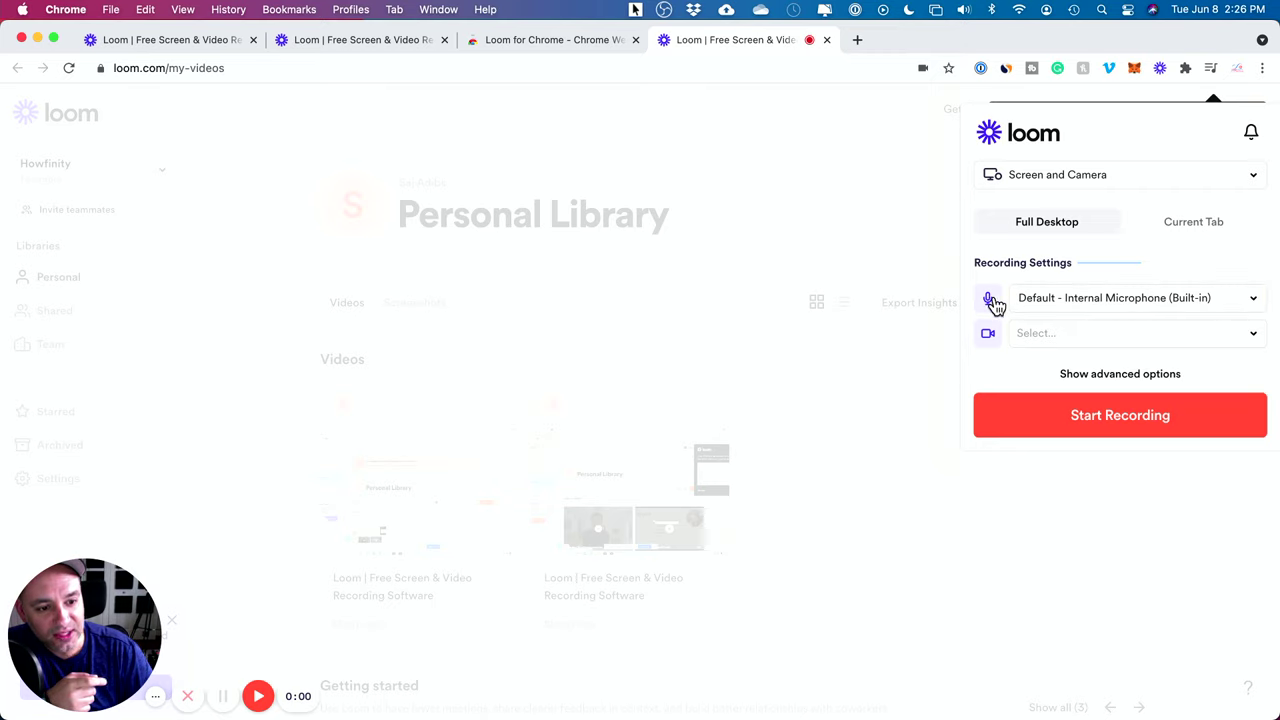
pyautogui.click(1118, 305)
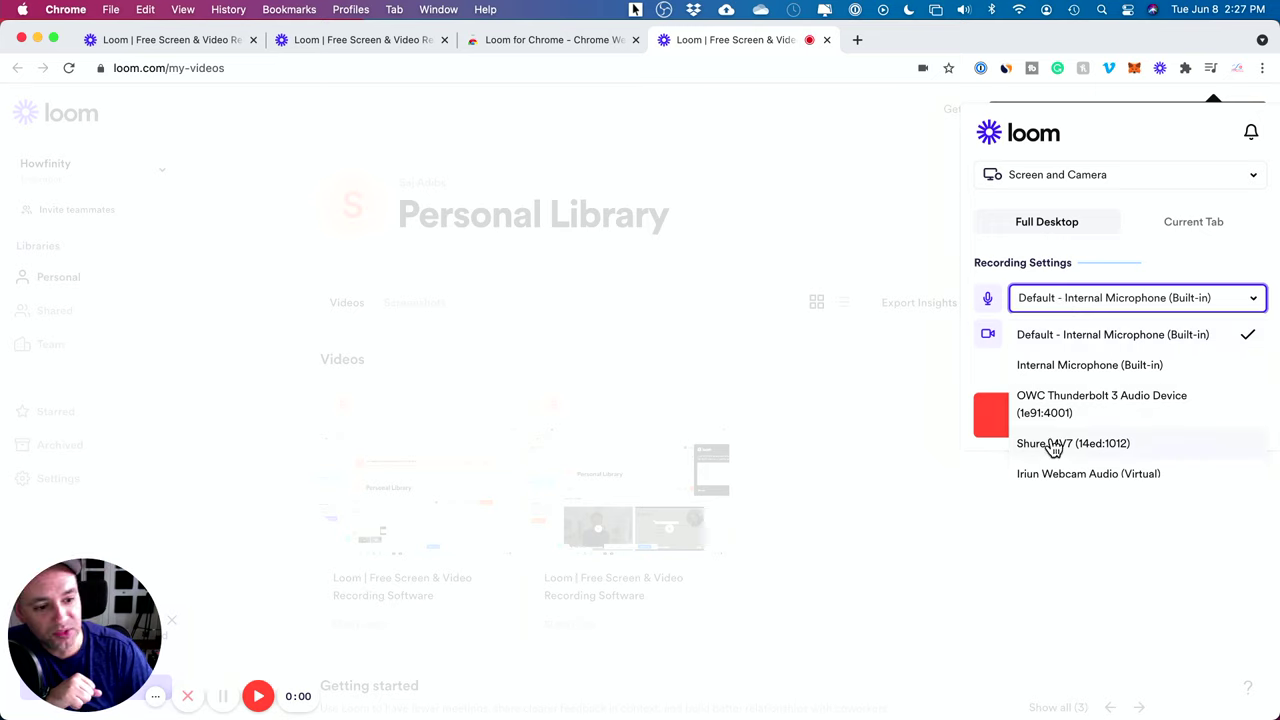
pyautogui.click(1052, 301)
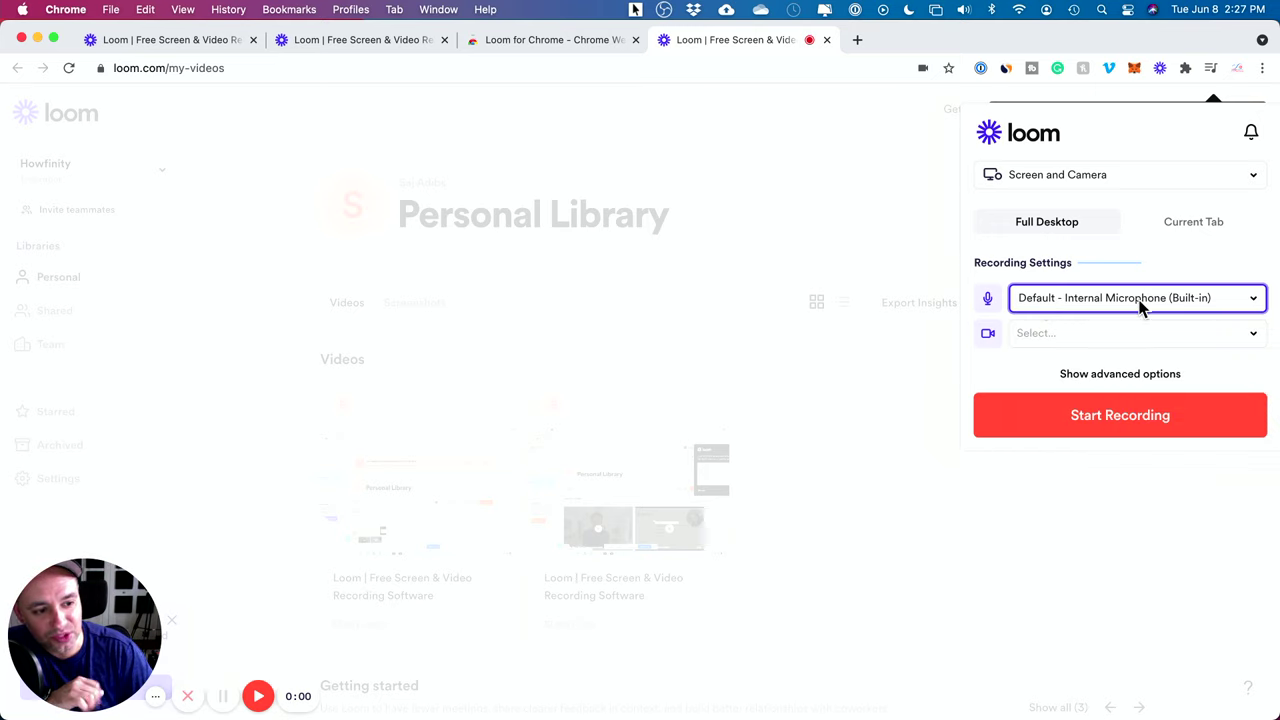
pyautogui.click(1040, 338)
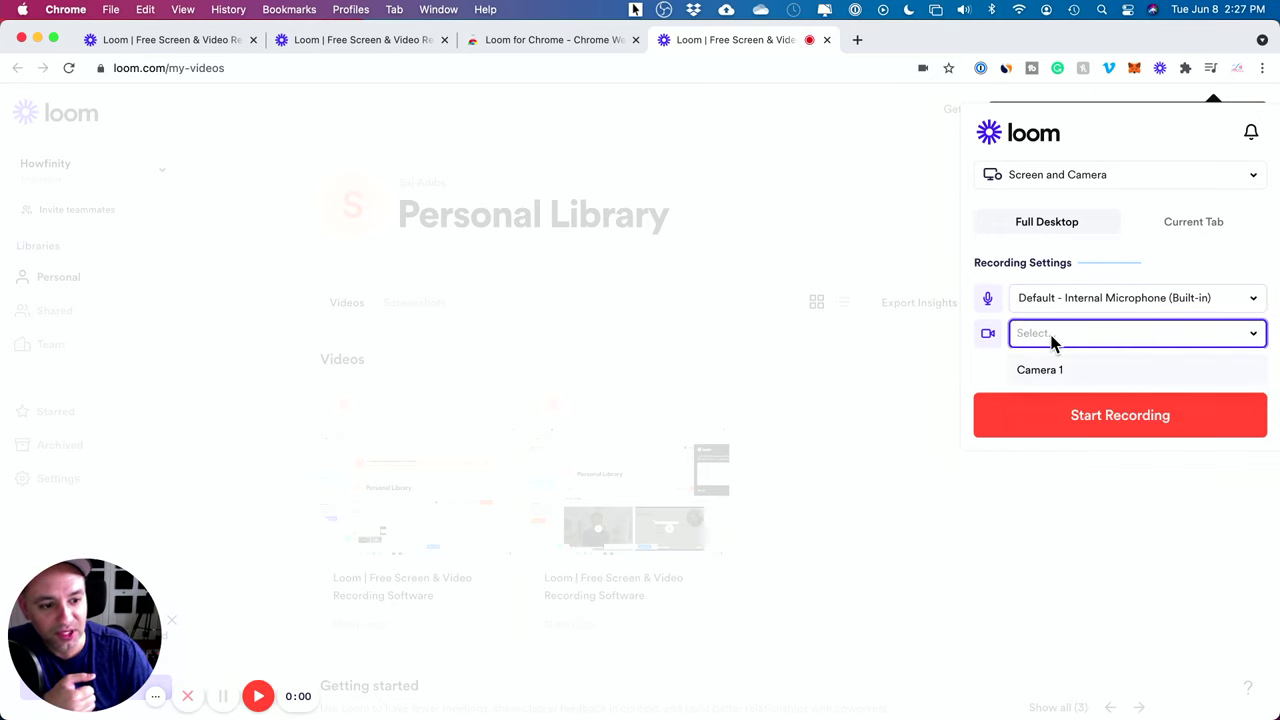
pyautogui.click(1035, 371)
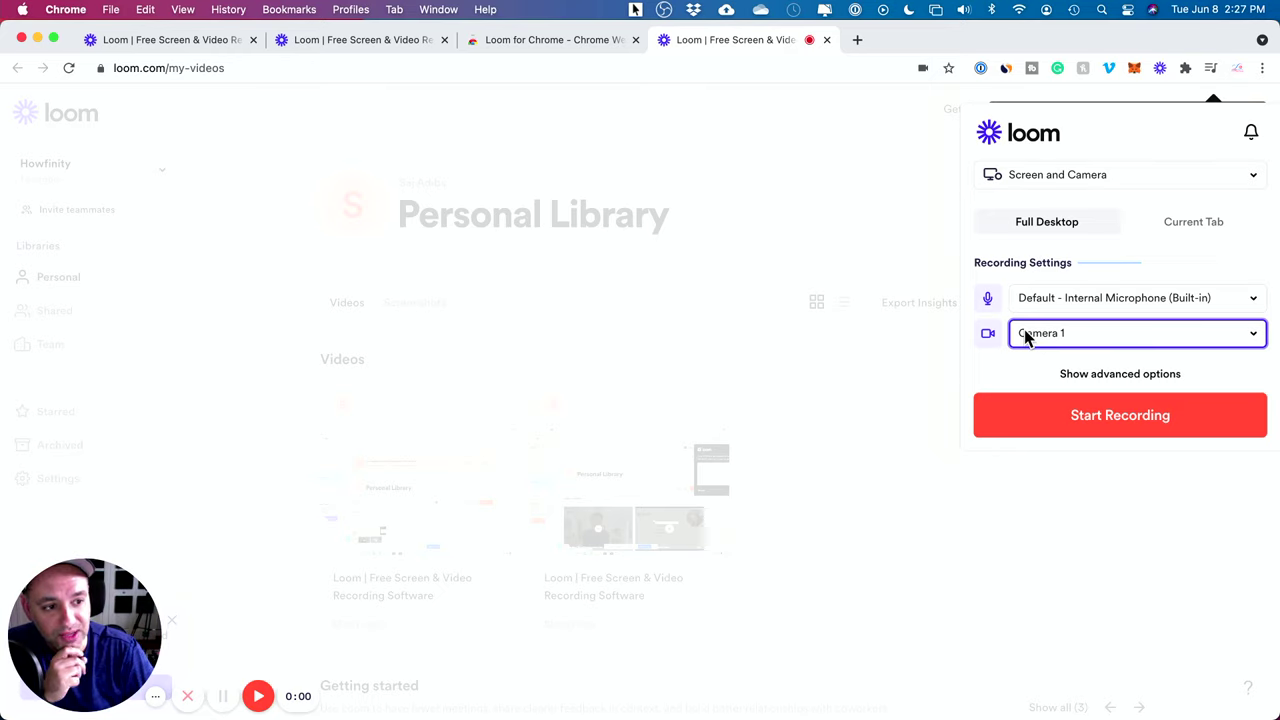
# Step: Switch to Screen Only and back to Screen and Camera, target Current Tab, and show advanced options
pyautogui.click(1030, 181)
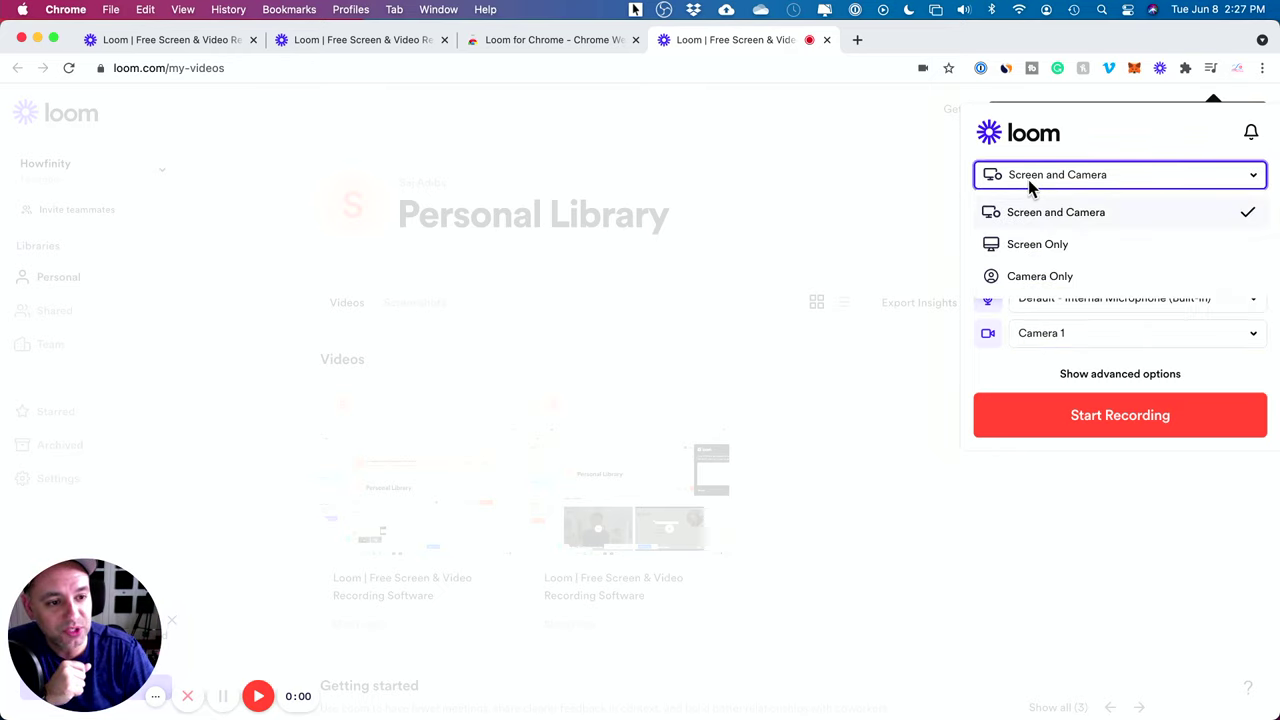
pyautogui.click(1030, 248)
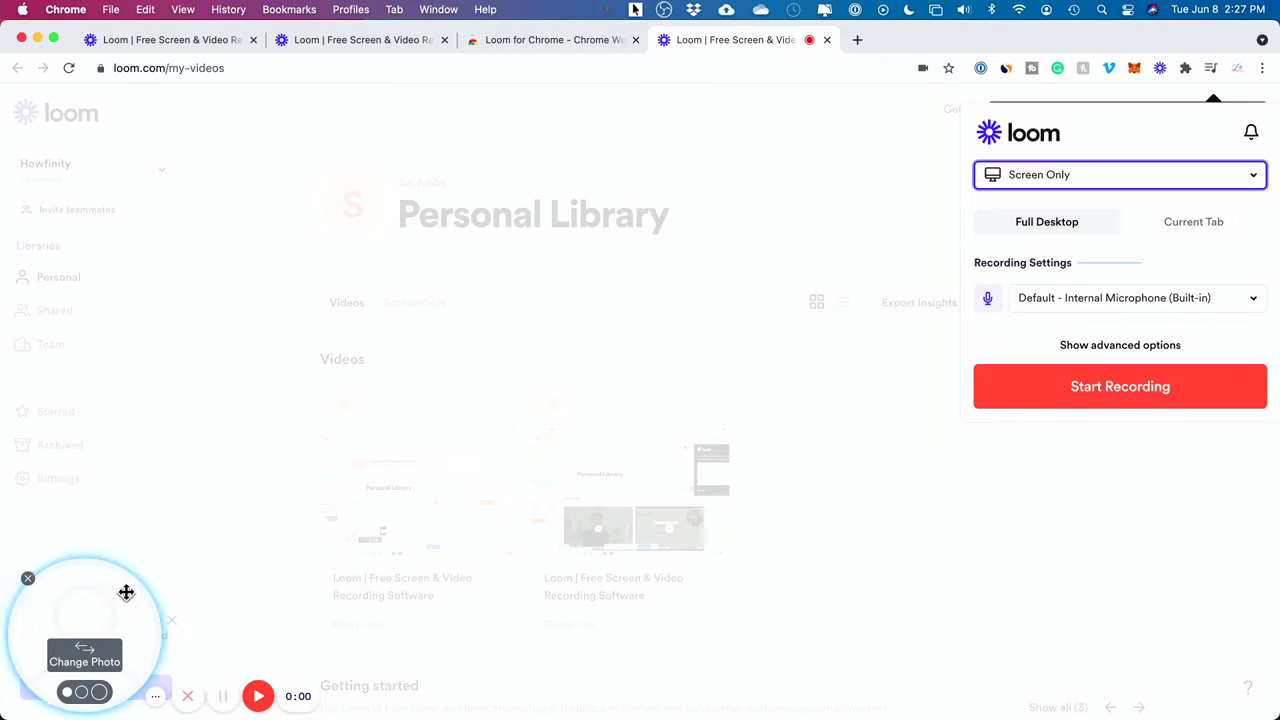
pyautogui.click(1045, 185)
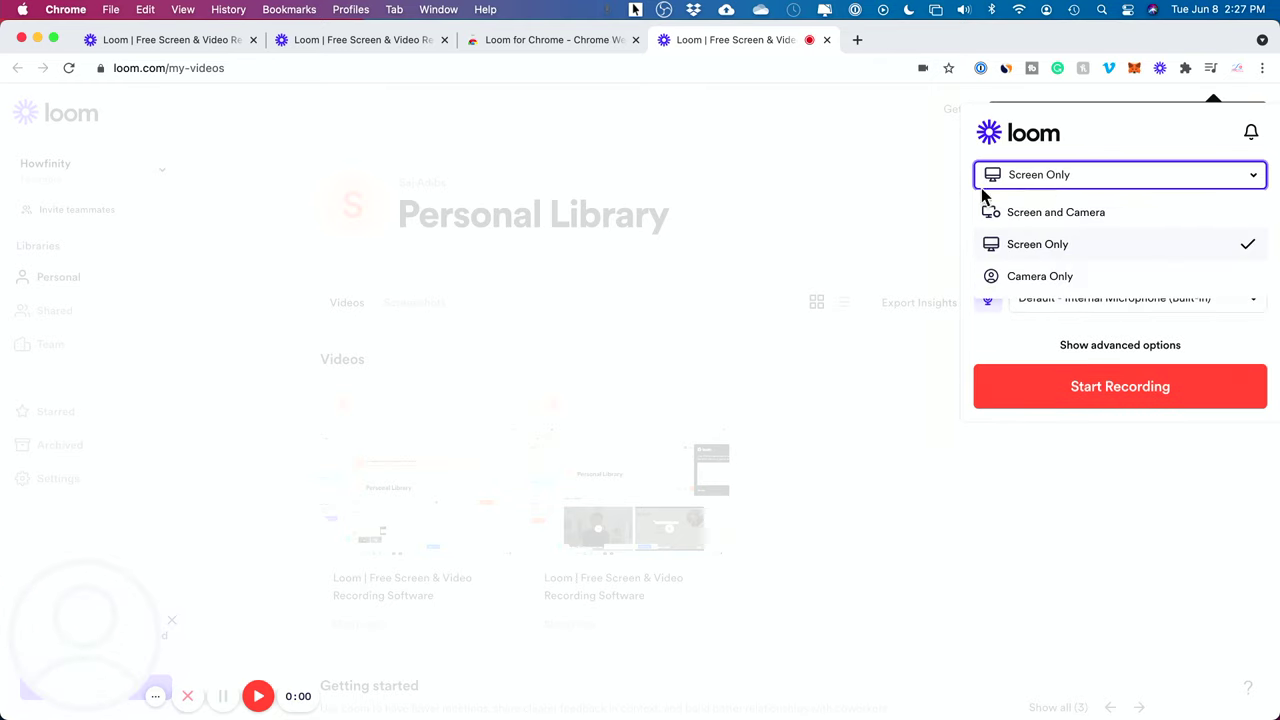
pyautogui.click(1045, 222)
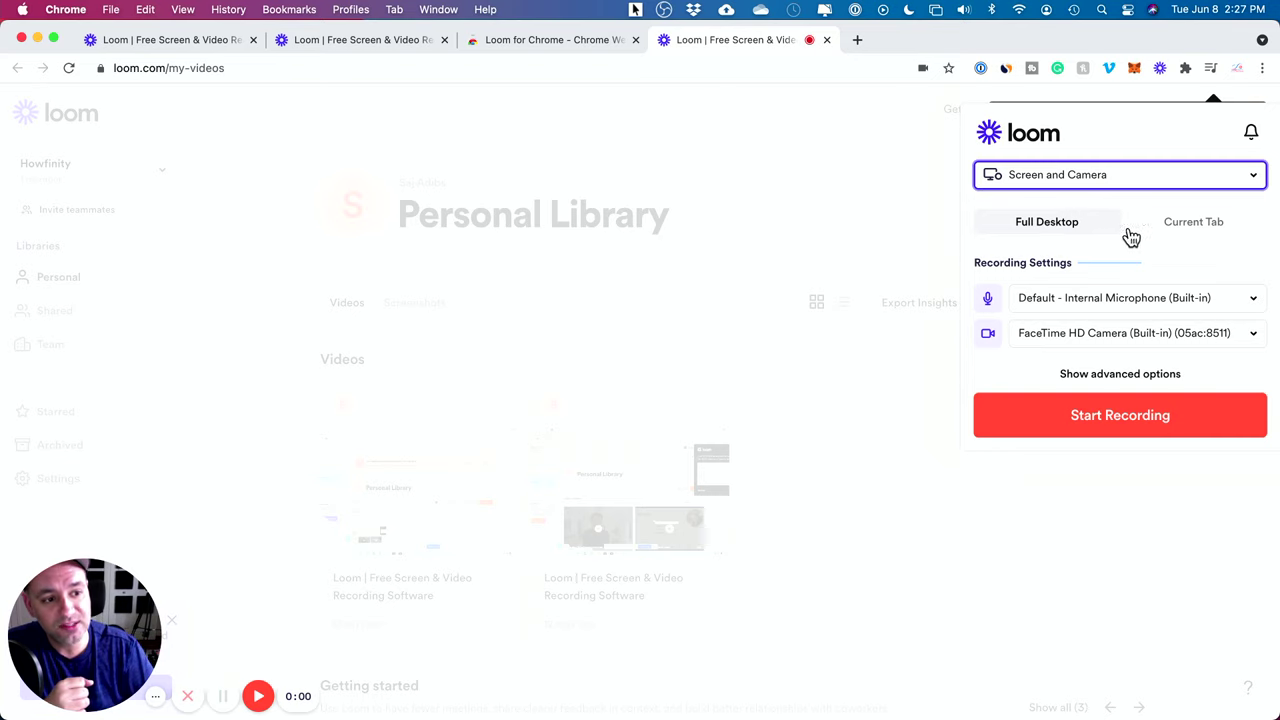
pyautogui.click(1176, 234)
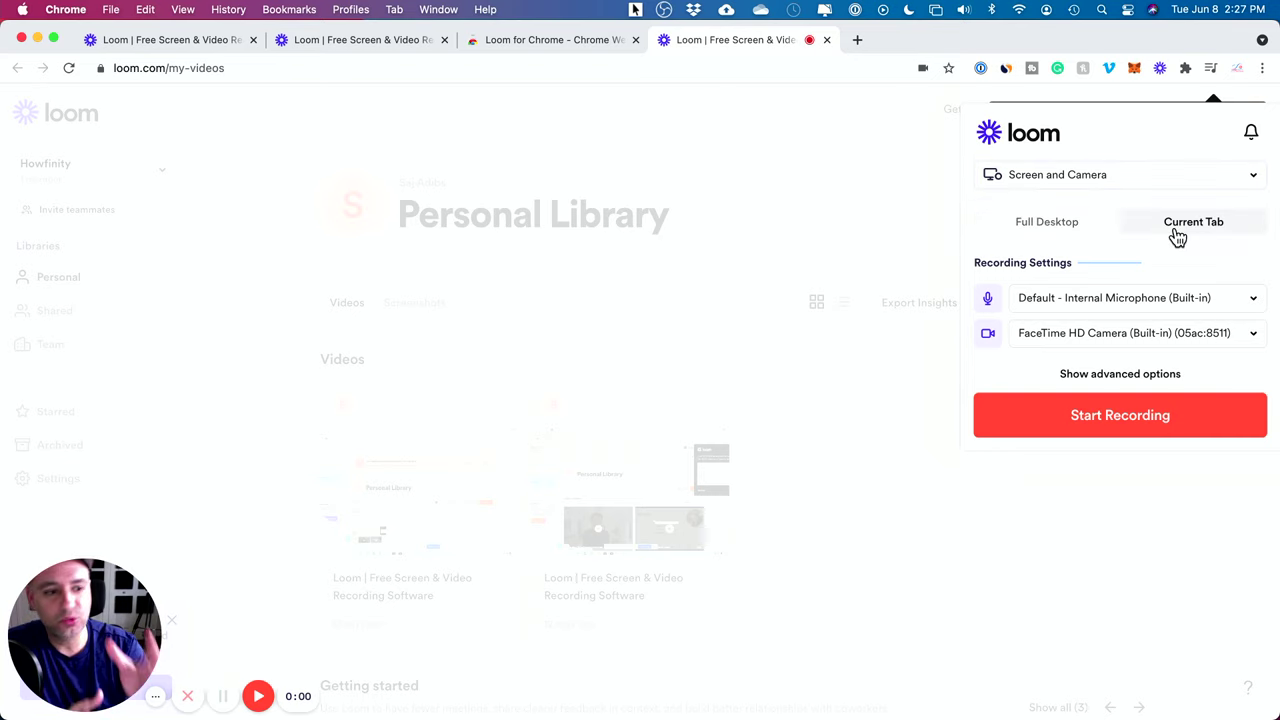
pyautogui.click(1101, 377)
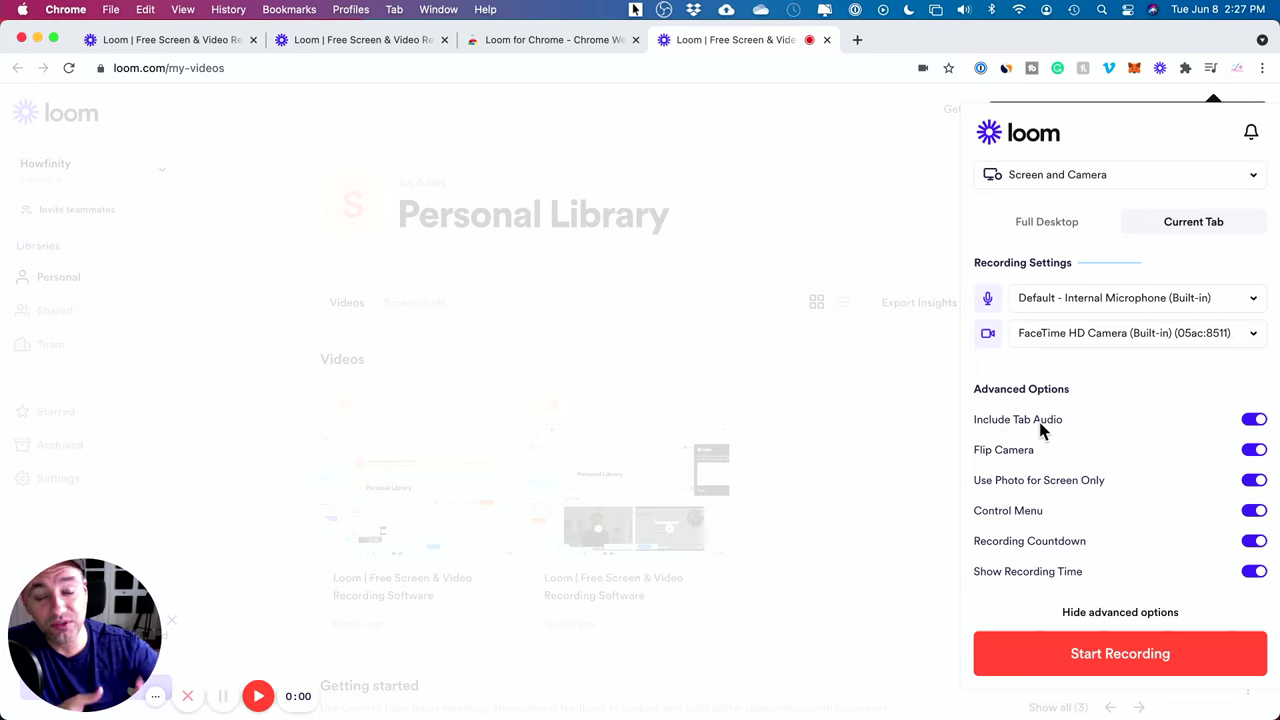
# Step: Toggle camera flipping off and back on, then hide the advanced options again
pyautogui.click(1255, 451)
pyautogui.click(1255, 451)
pyautogui.click(1255, 451)
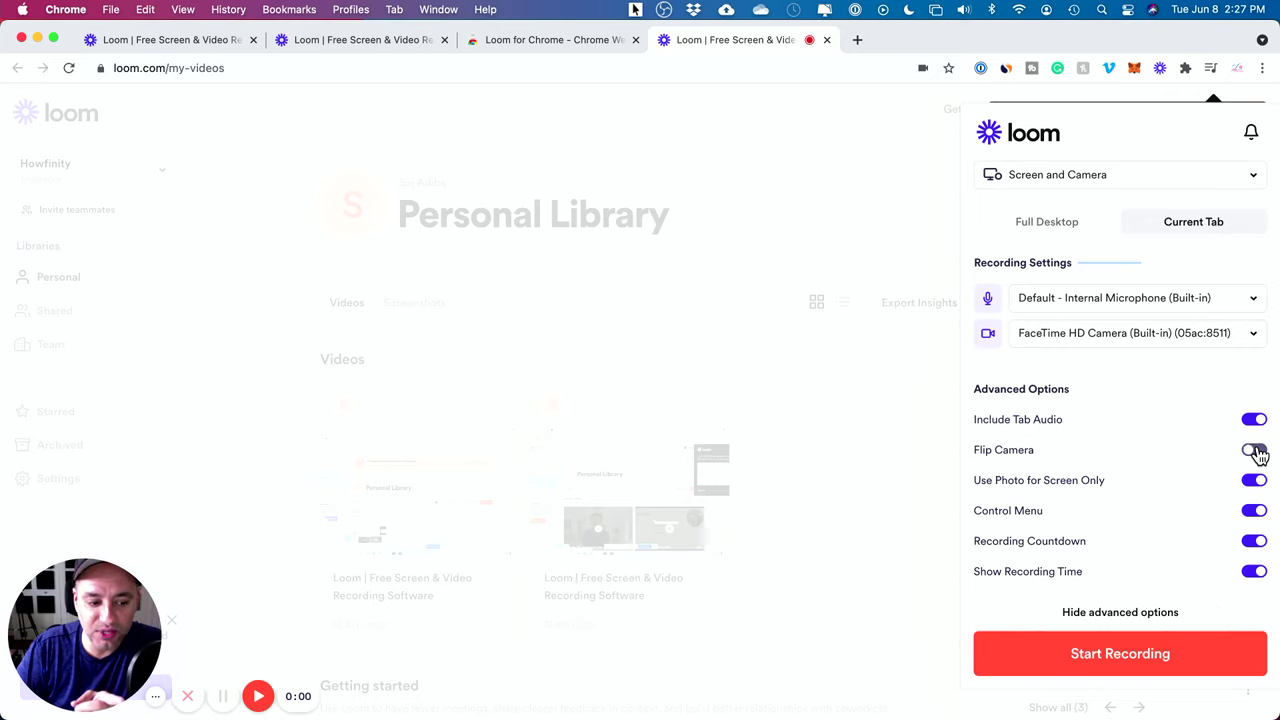
pyautogui.click(1255, 451)
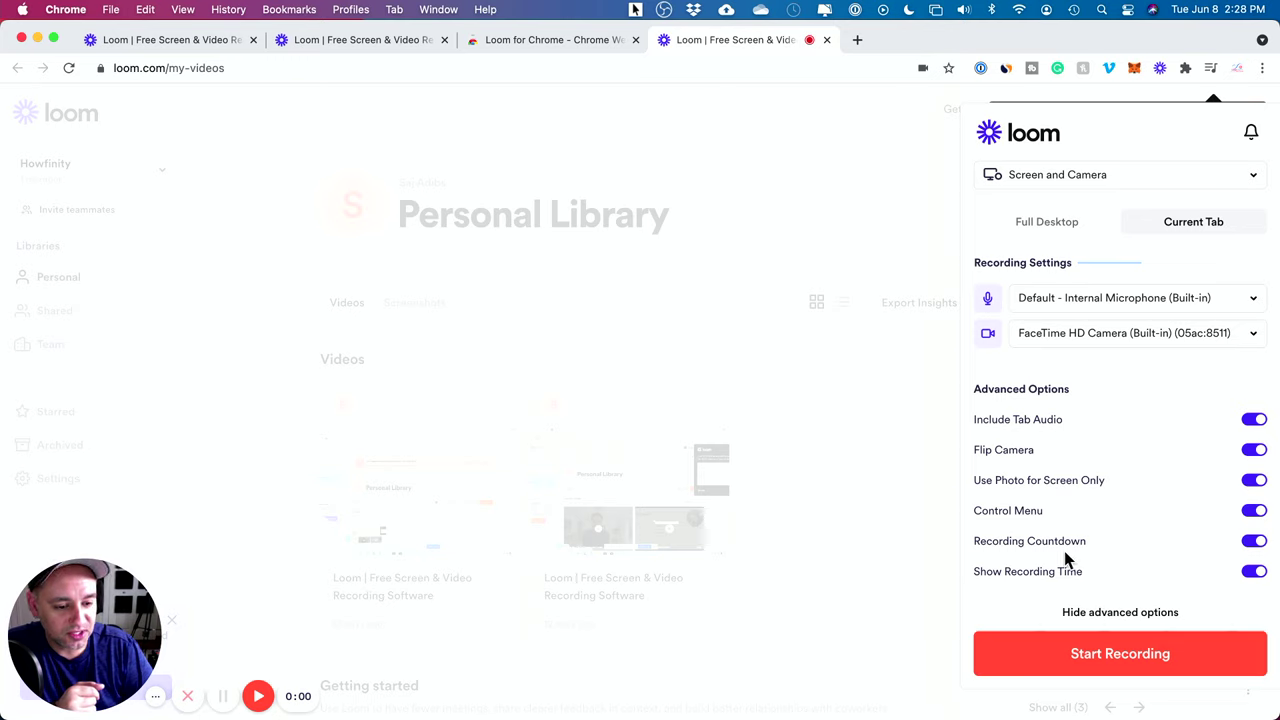
pyautogui.click(1104, 613)
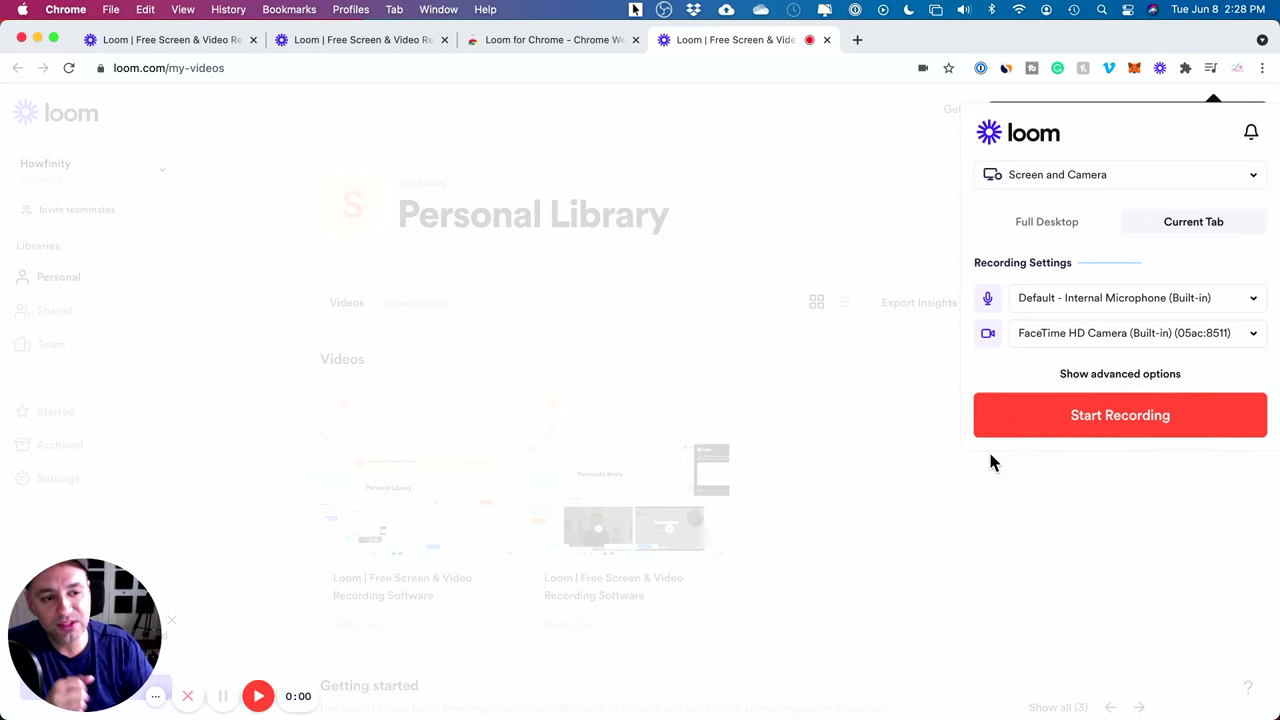
# Step: Record the current tab with webcam for about 28 seconds, then finish to reach the share page
pyautogui.click(1117, 423)
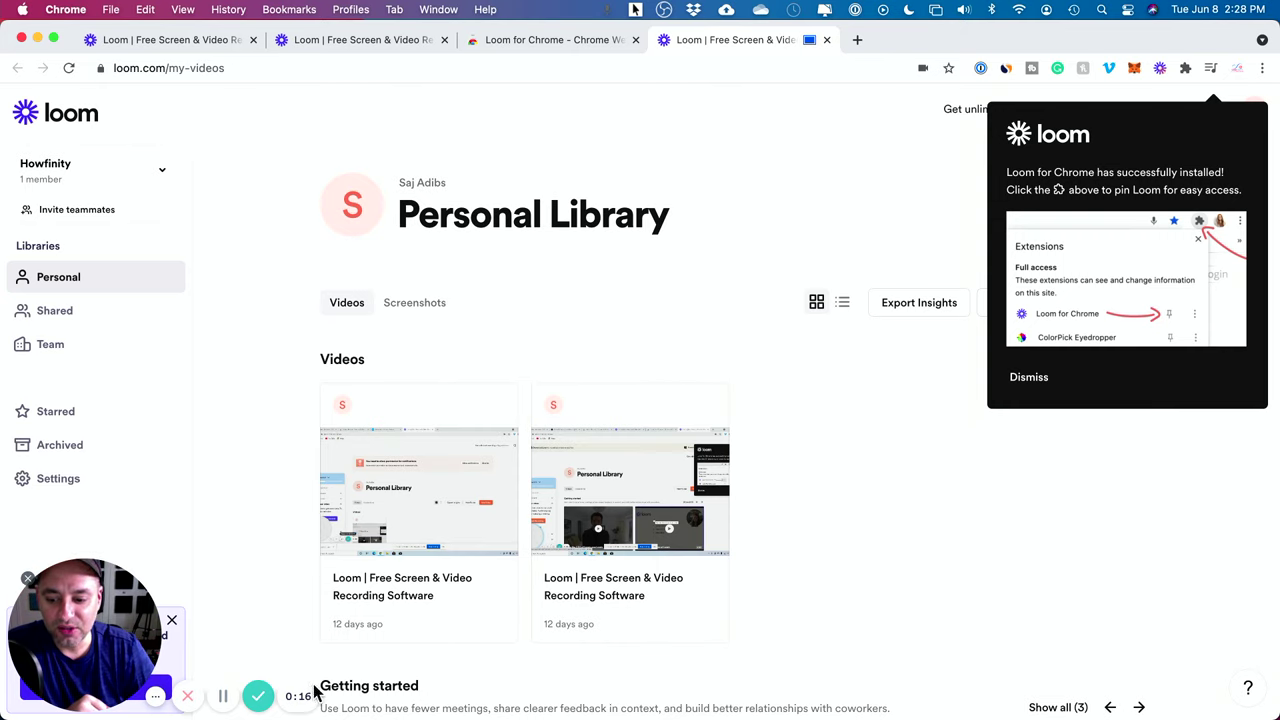
pyautogui.click(258, 703)
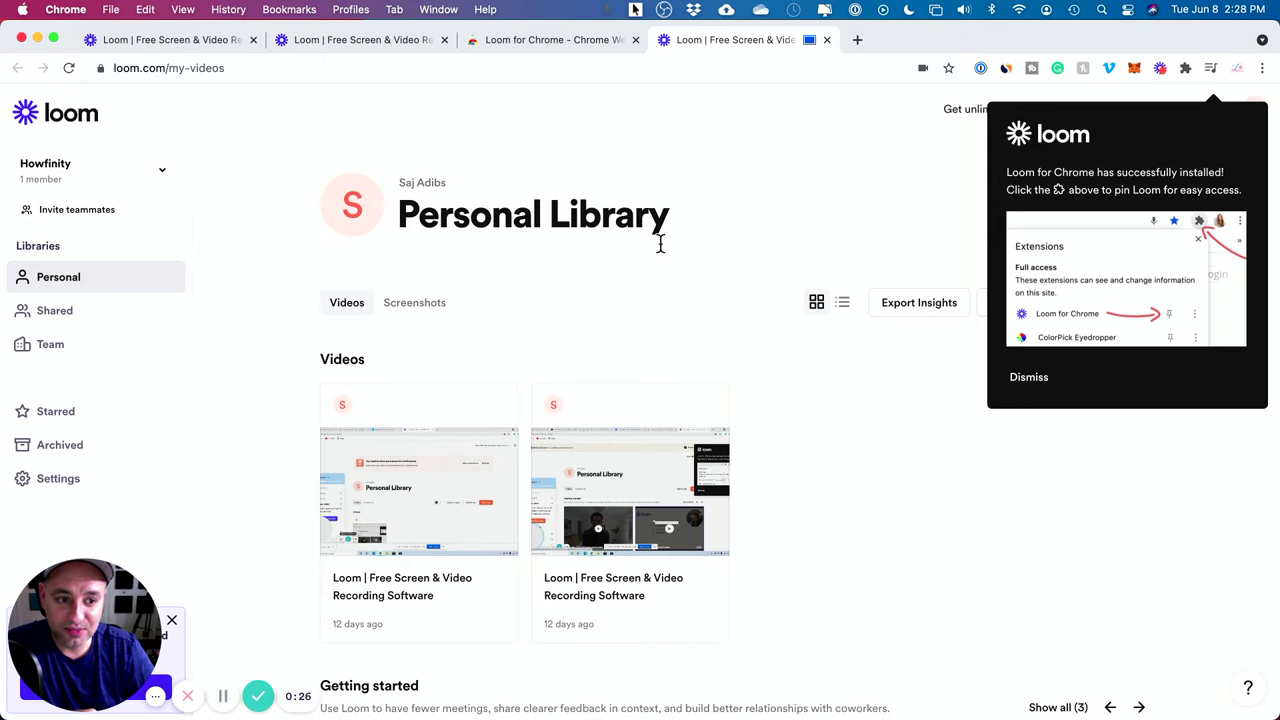
pyautogui.click(258, 697)
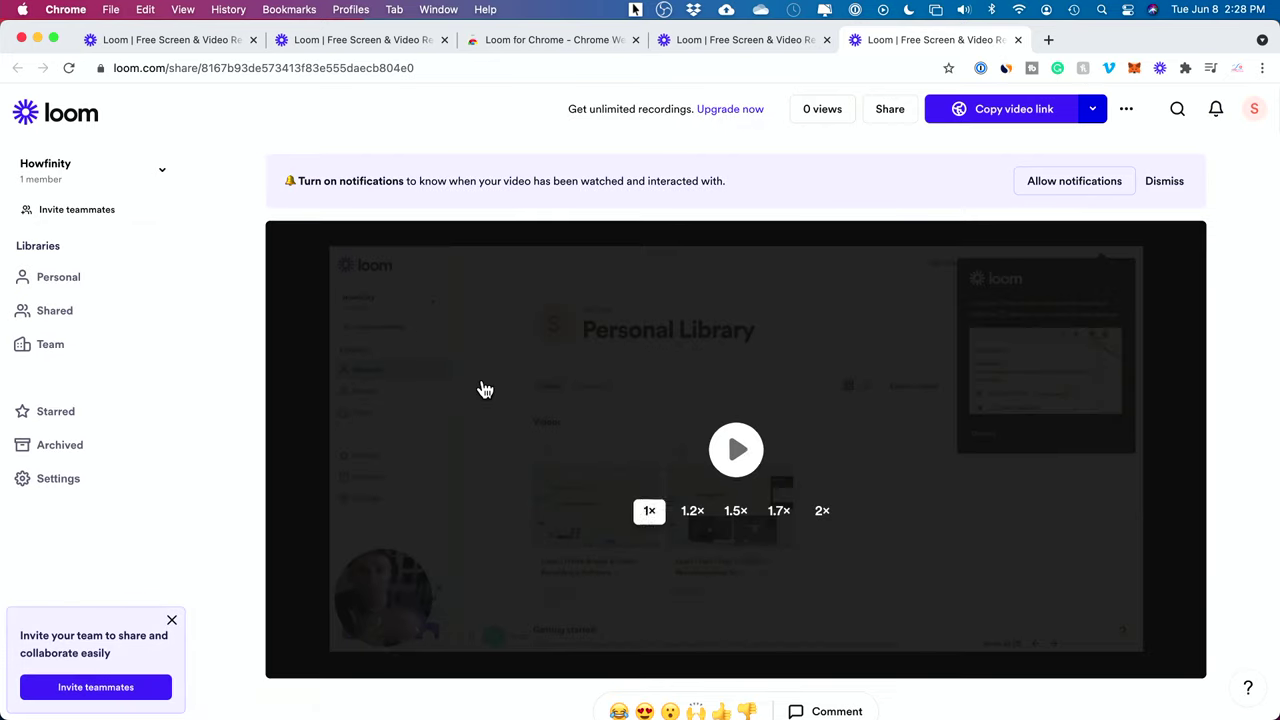
# Step: Open the video's transcript, highlight its opening lines, then bring up the trim editor
pyautogui.moveTo(484, 389)
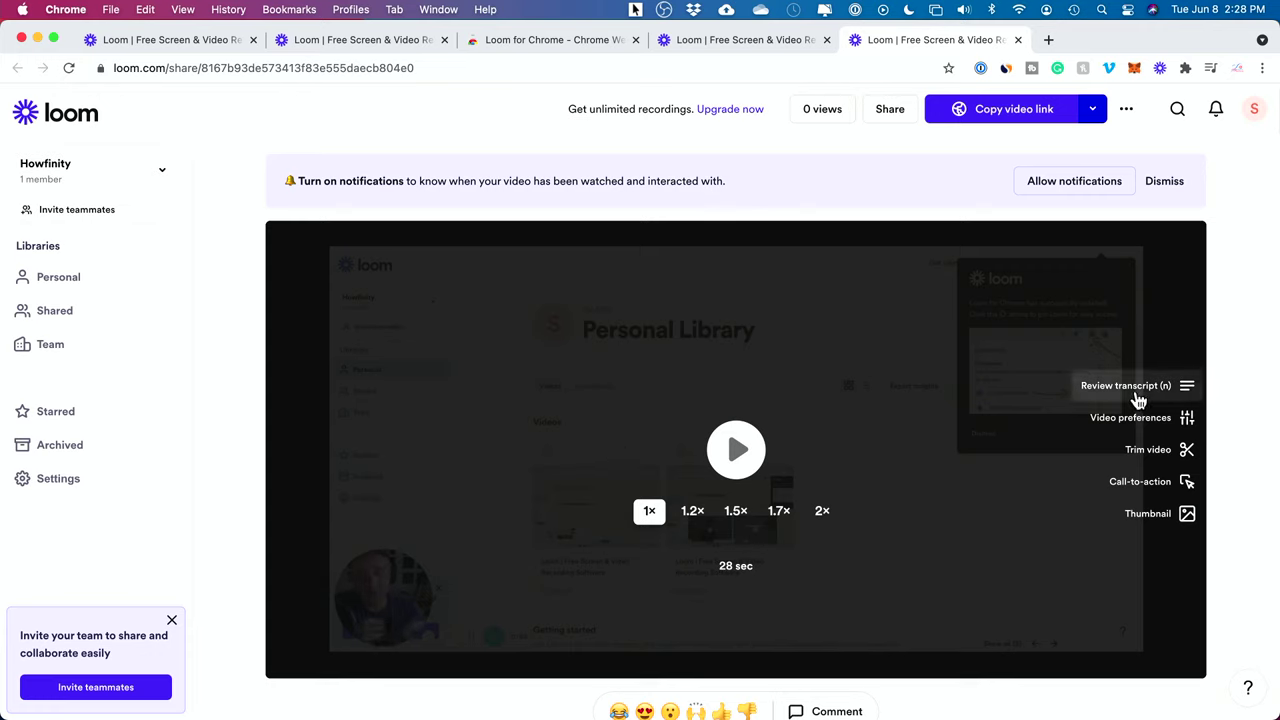
pyautogui.click(1143, 391)
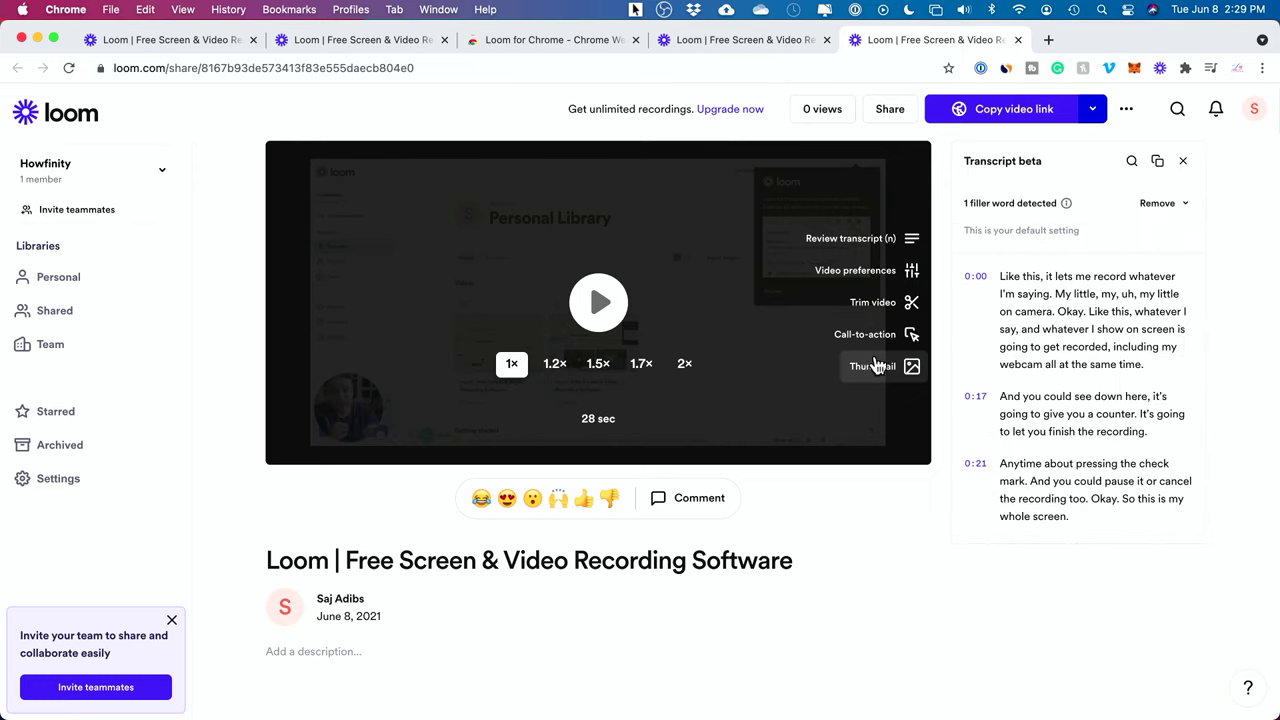
pyautogui.scroll(-3, 1136, 373)
pyautogui.scroll(4, 1136, 373)
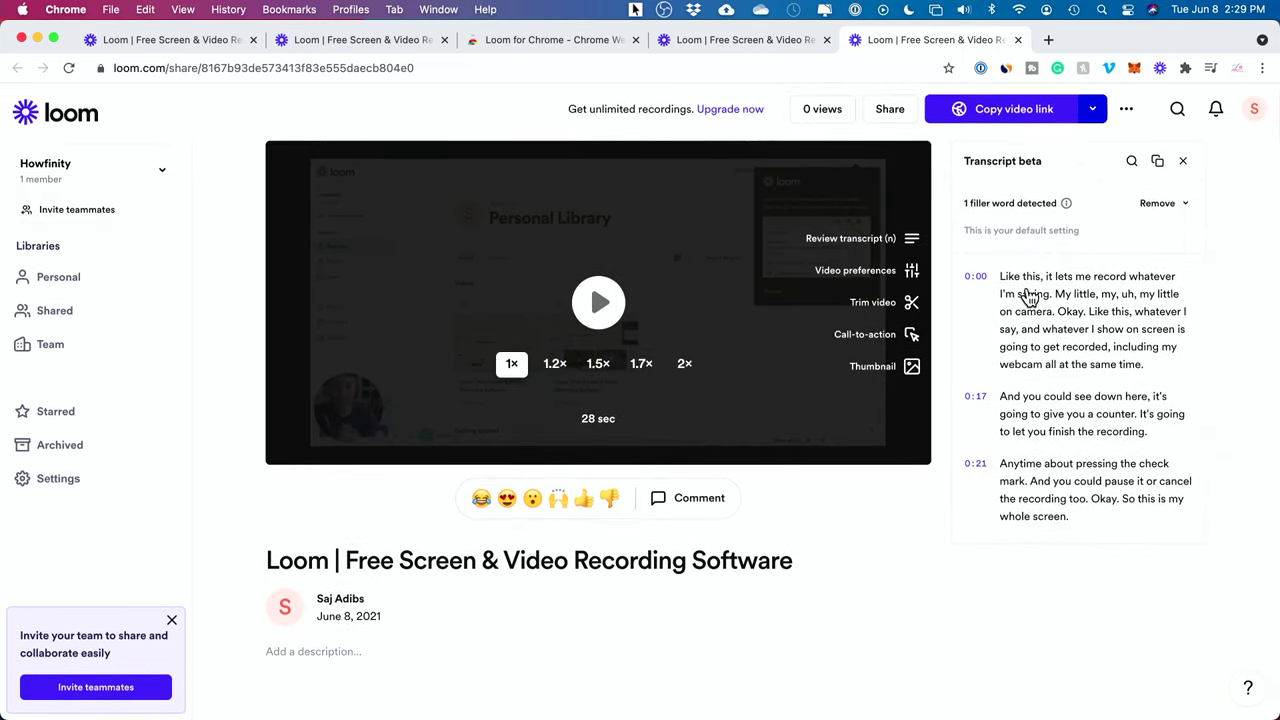
pyautogui.moveTo(997, 281); pyautogui.dragTo(1240, 318)
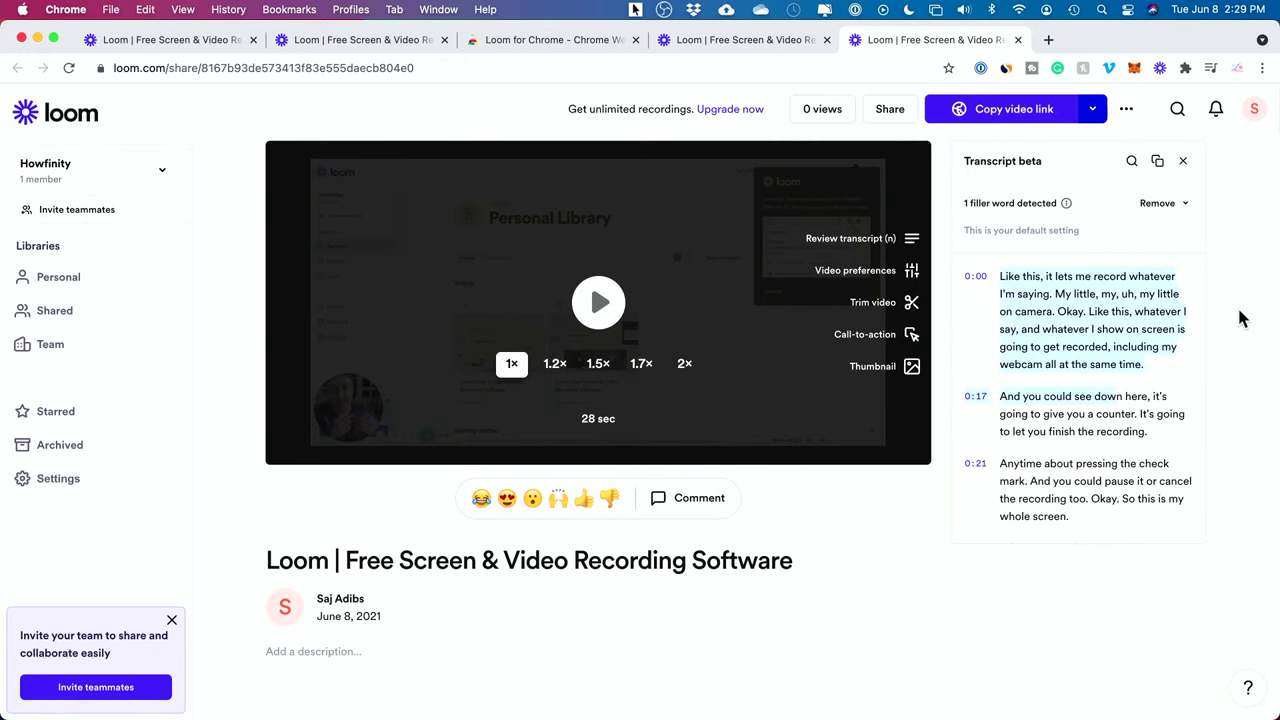
pyautogui.click(872, 307)
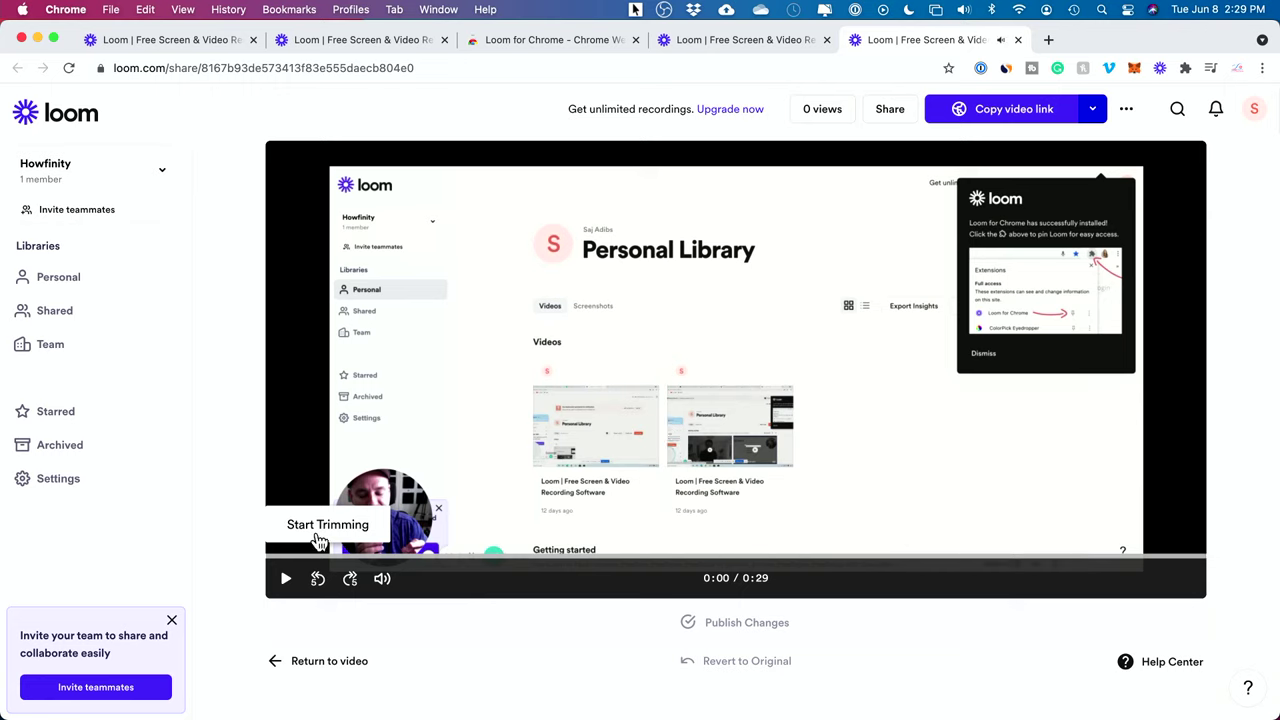
# Step: Mark the first 2.6 seconds of the video and remove them
pyautogui.click(320, 536)
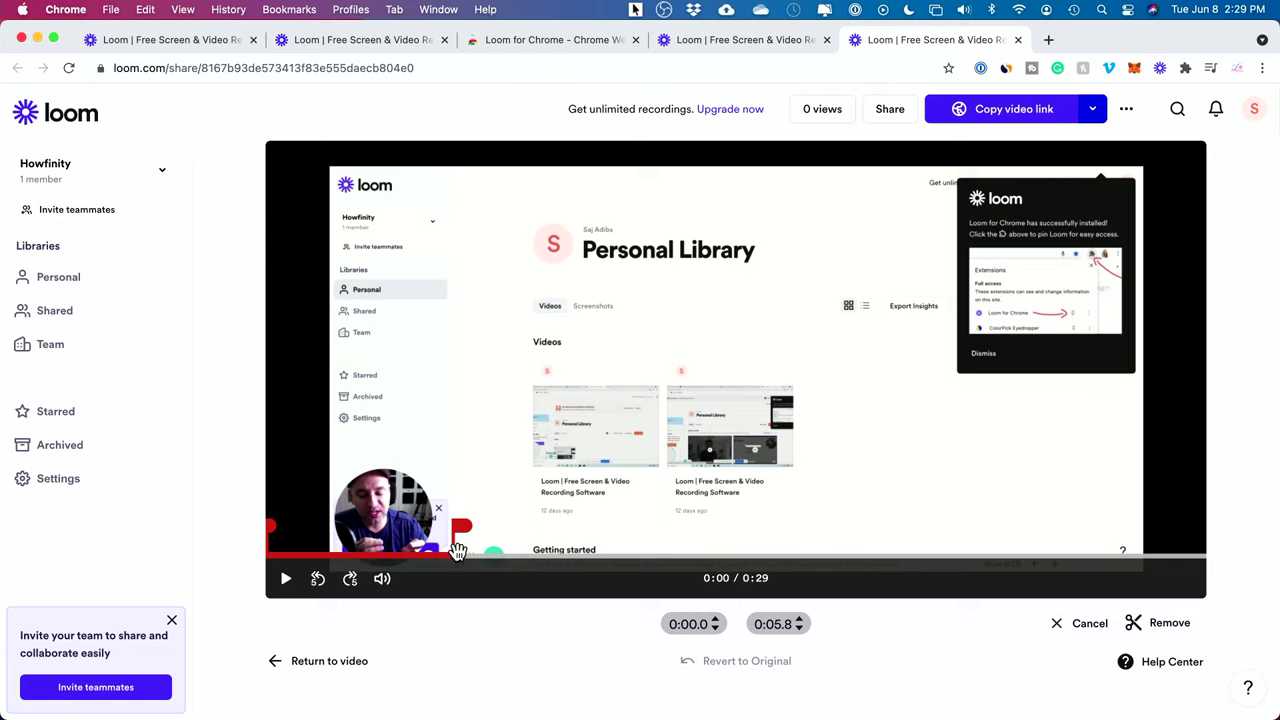
pyautogui.moveTo(455, 527); pyautogui.dragTo(352, 530)
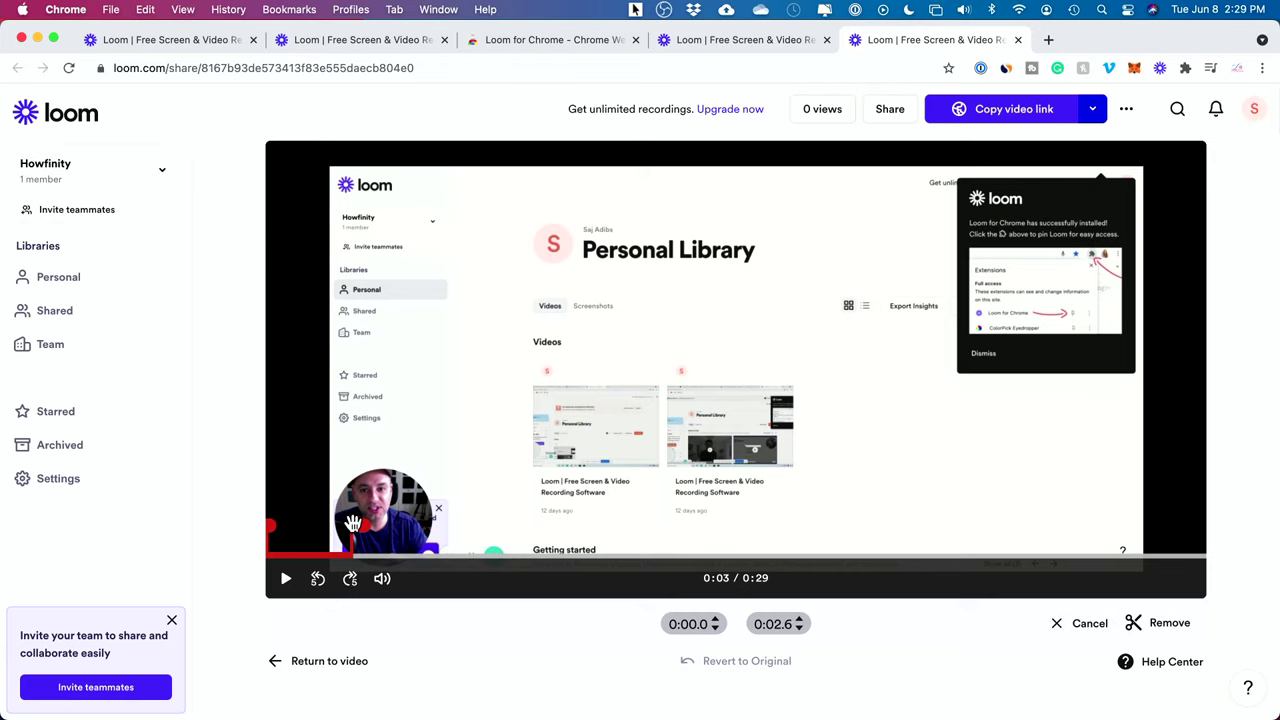
pyautogui.click(1163, 628)
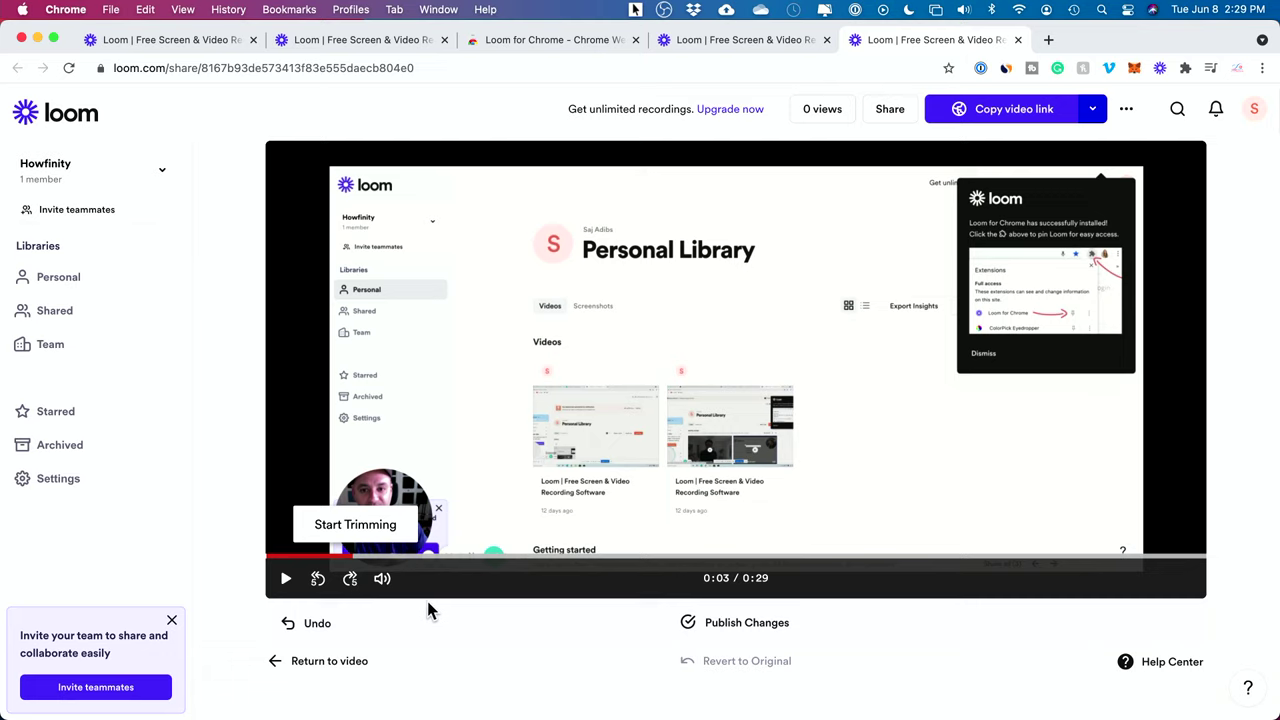
# Step: Discard the trim, return to the video, and open the call-to-action form
pyautogui.click(318, 668)
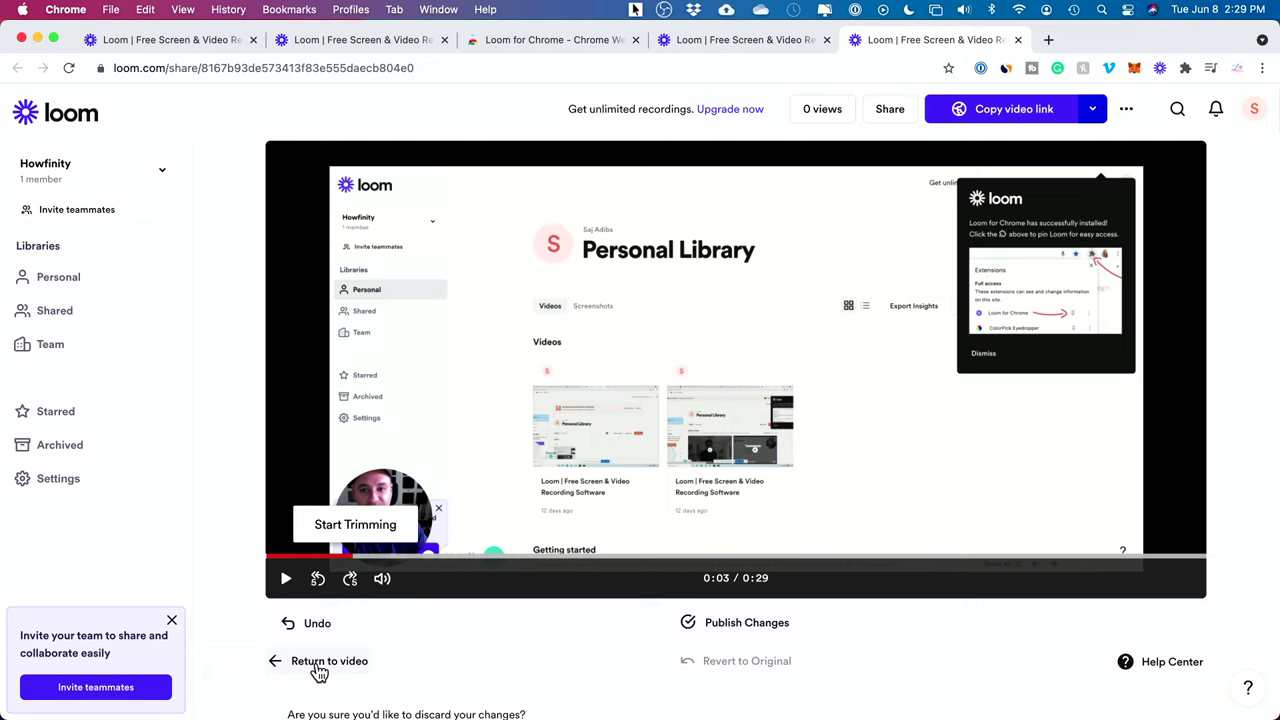
pyautogui.click(322, 668)
pyautogui.click(894, 334)
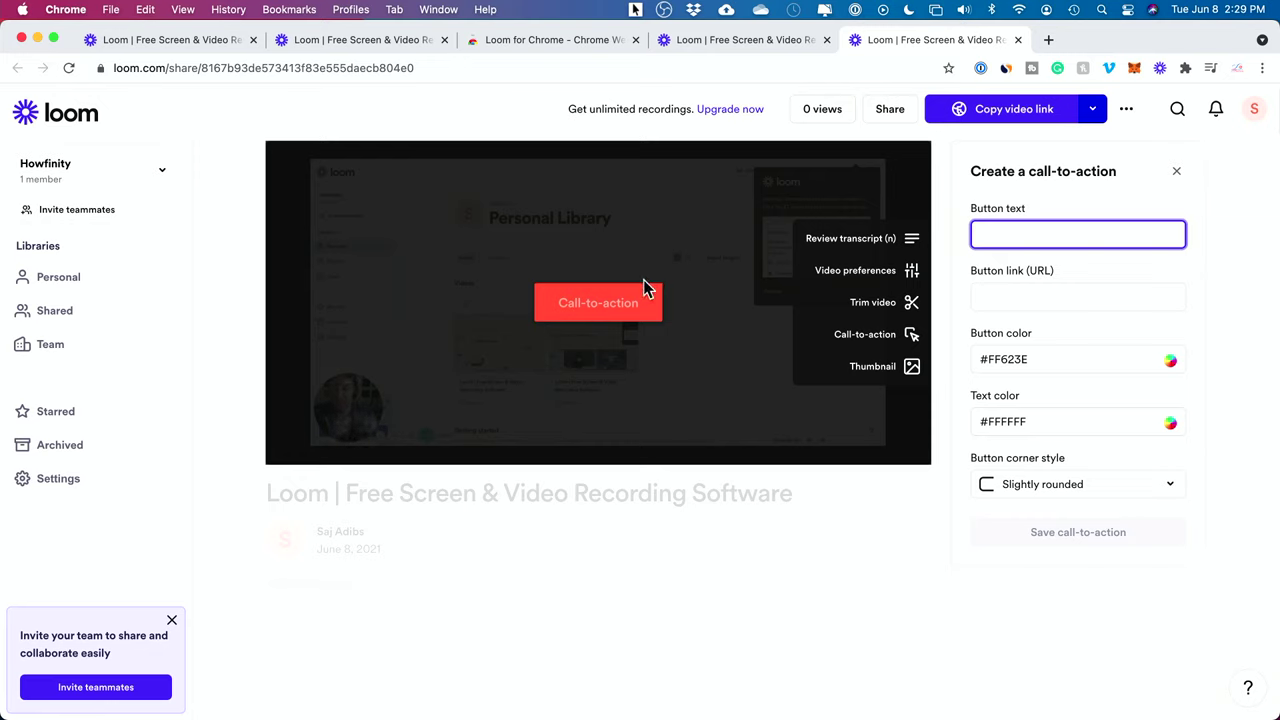
# Step: Dismiss the call-to-action panel without adding a button, returning to the 28-second video player
pyautogui.click(1249, 294)
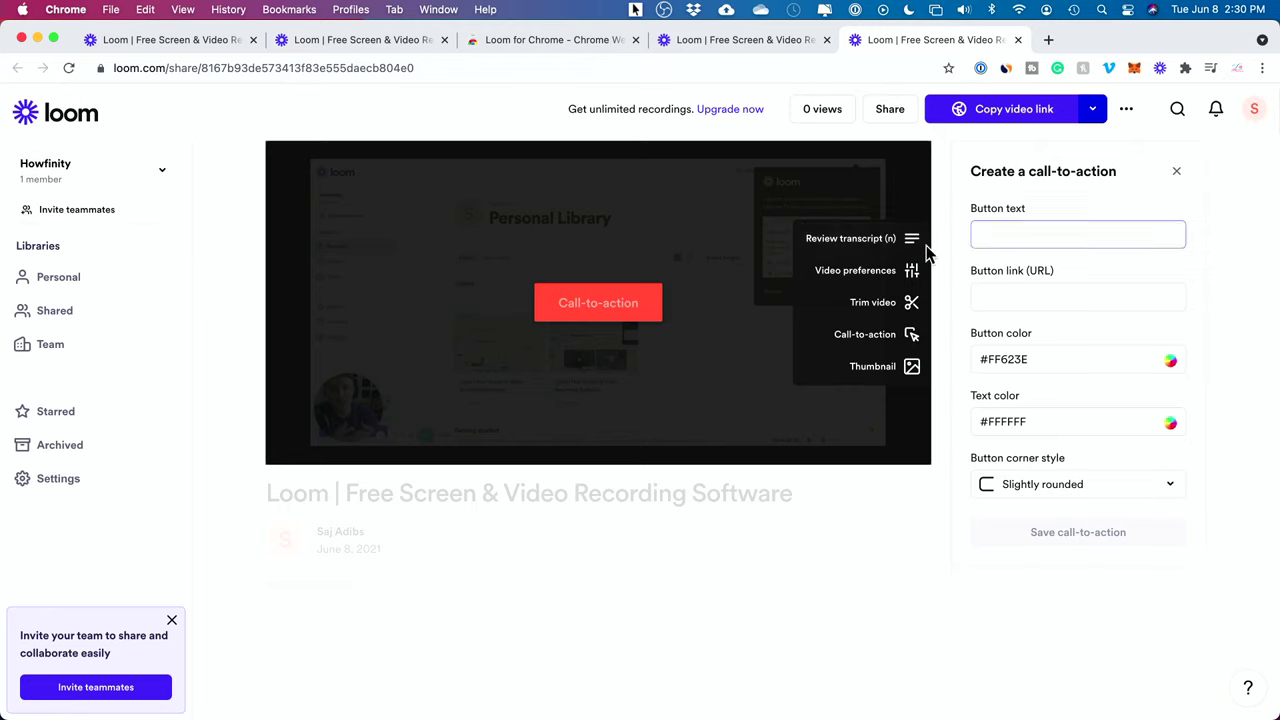
pyautogui.click(1177, 172)
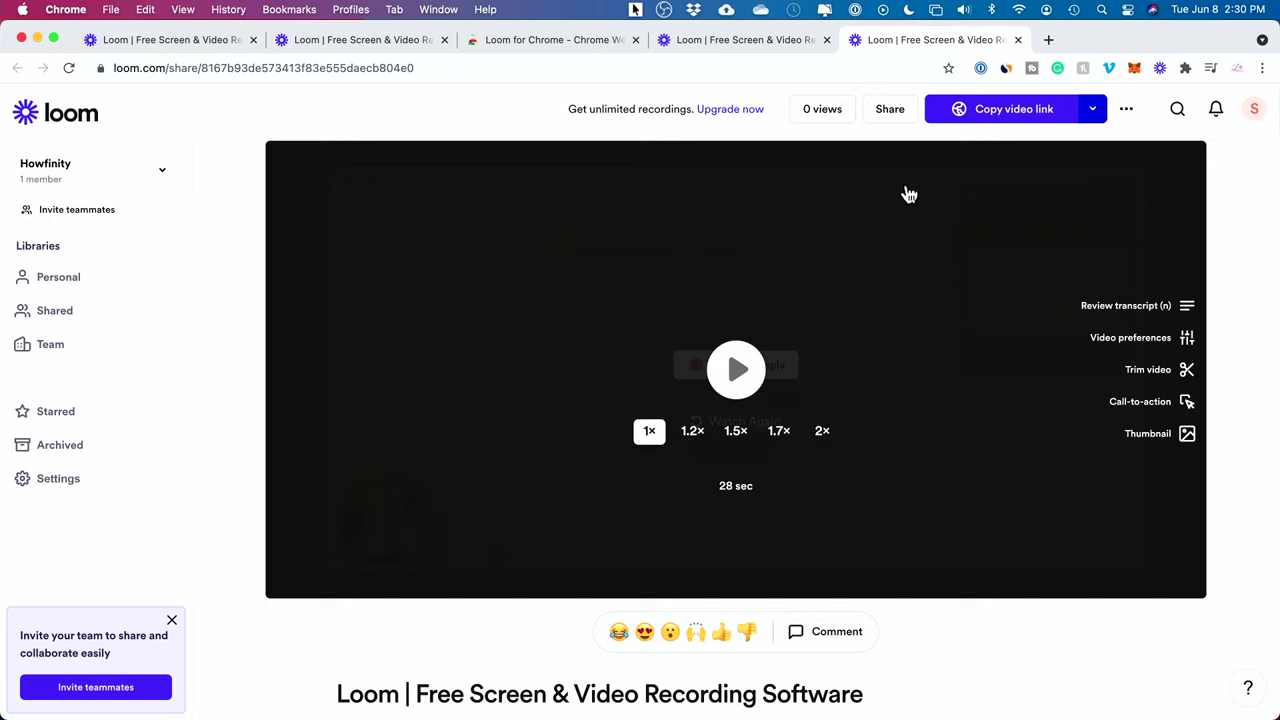
# Step: Copy the video link, then review the Share dropdown and the '...' more-actions menu
pyautogui.click(982, 116)
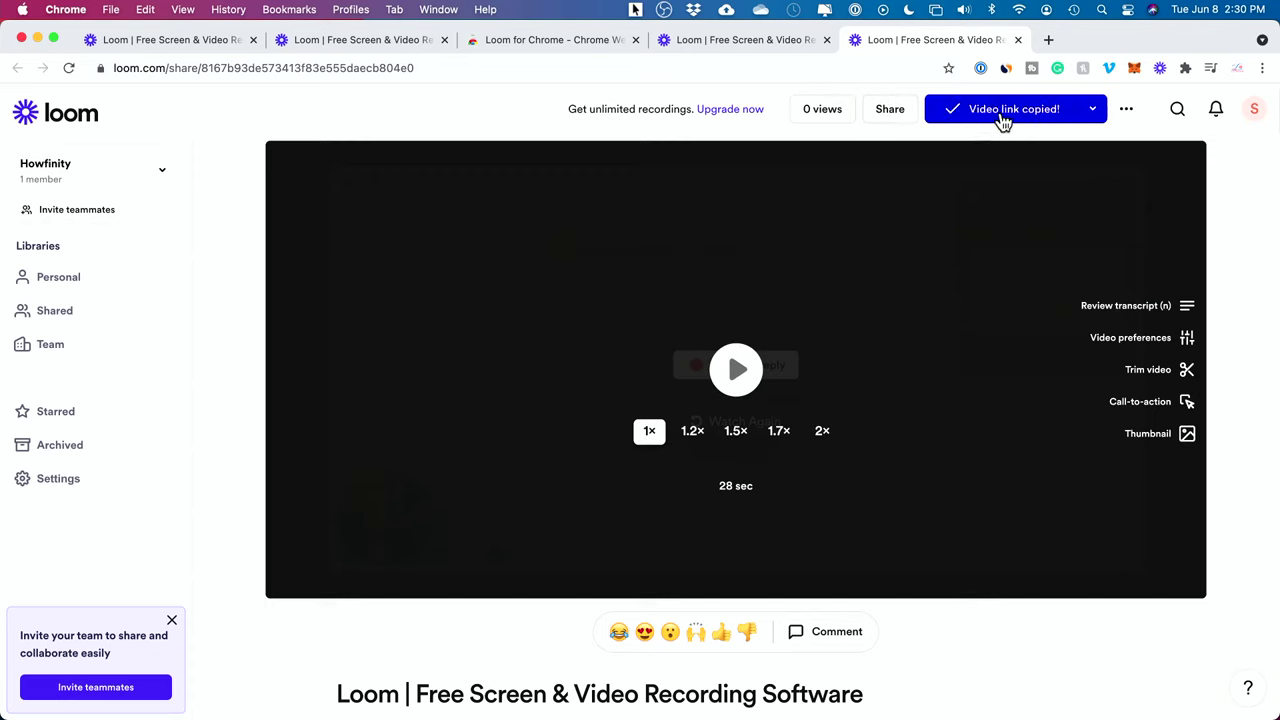
pyautogui.click(892, 115)
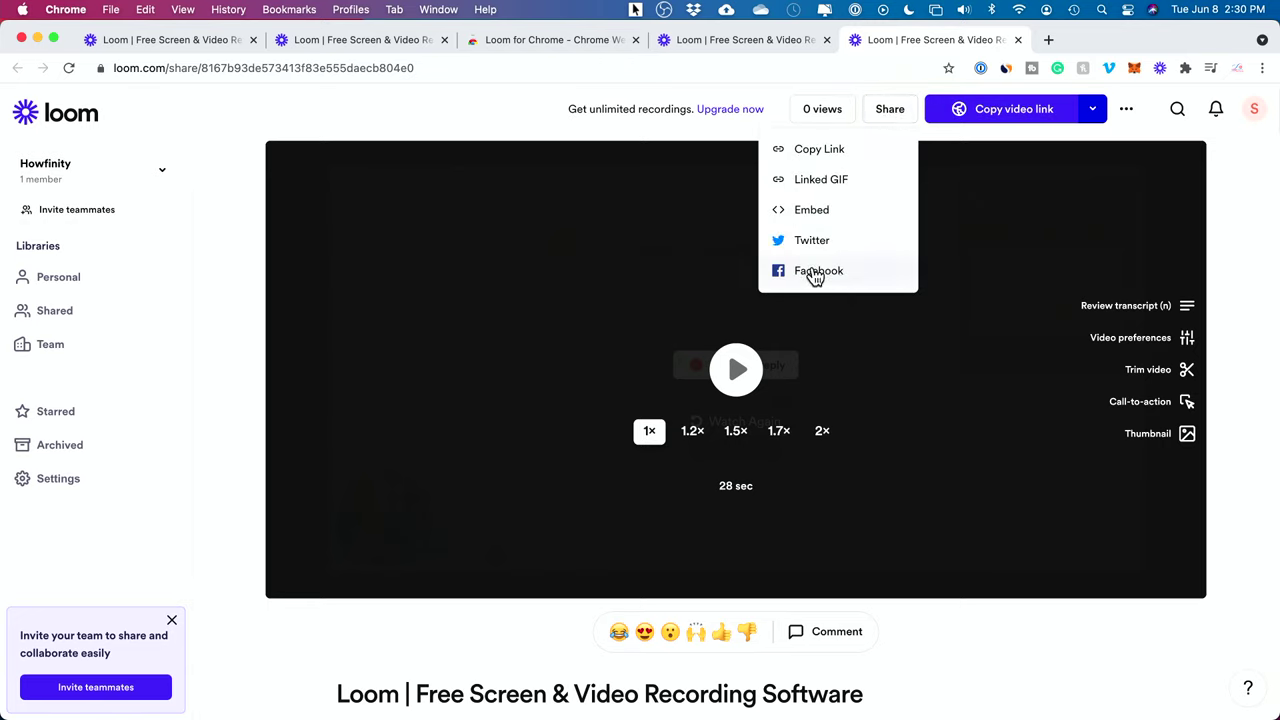
pyautogui.click(1128, 114)
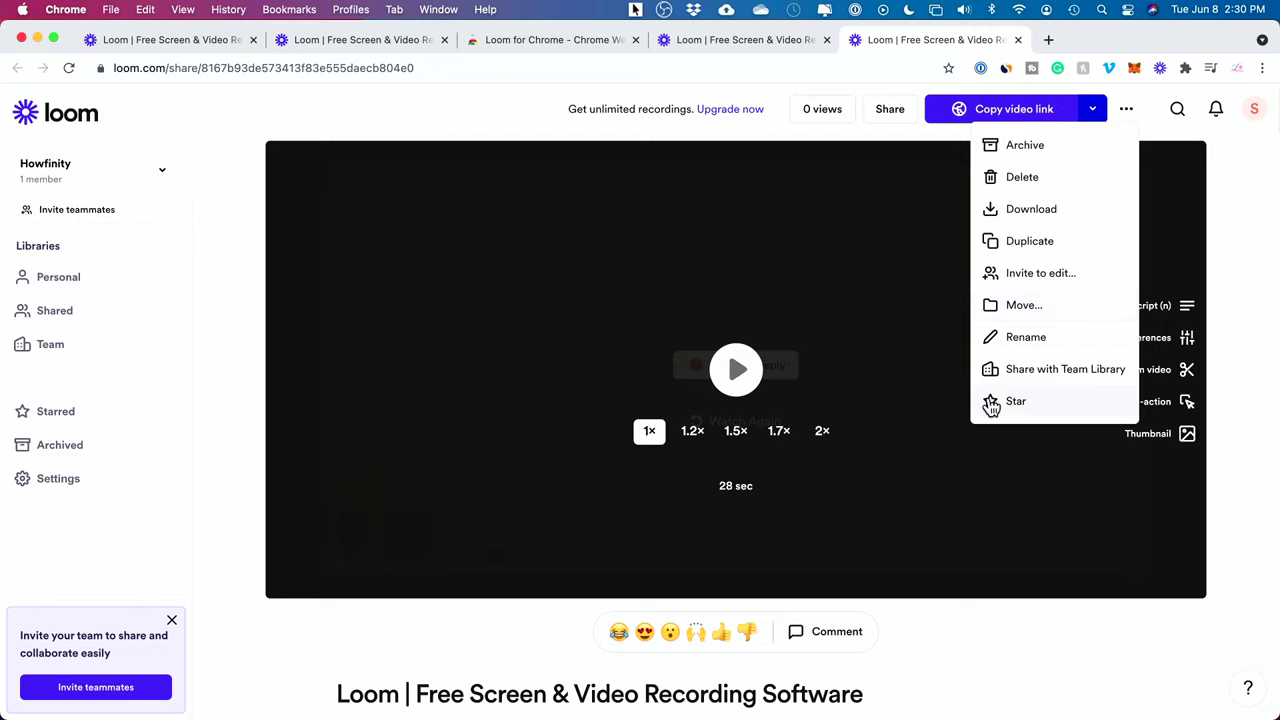
pyautogui.click(1235, 156)
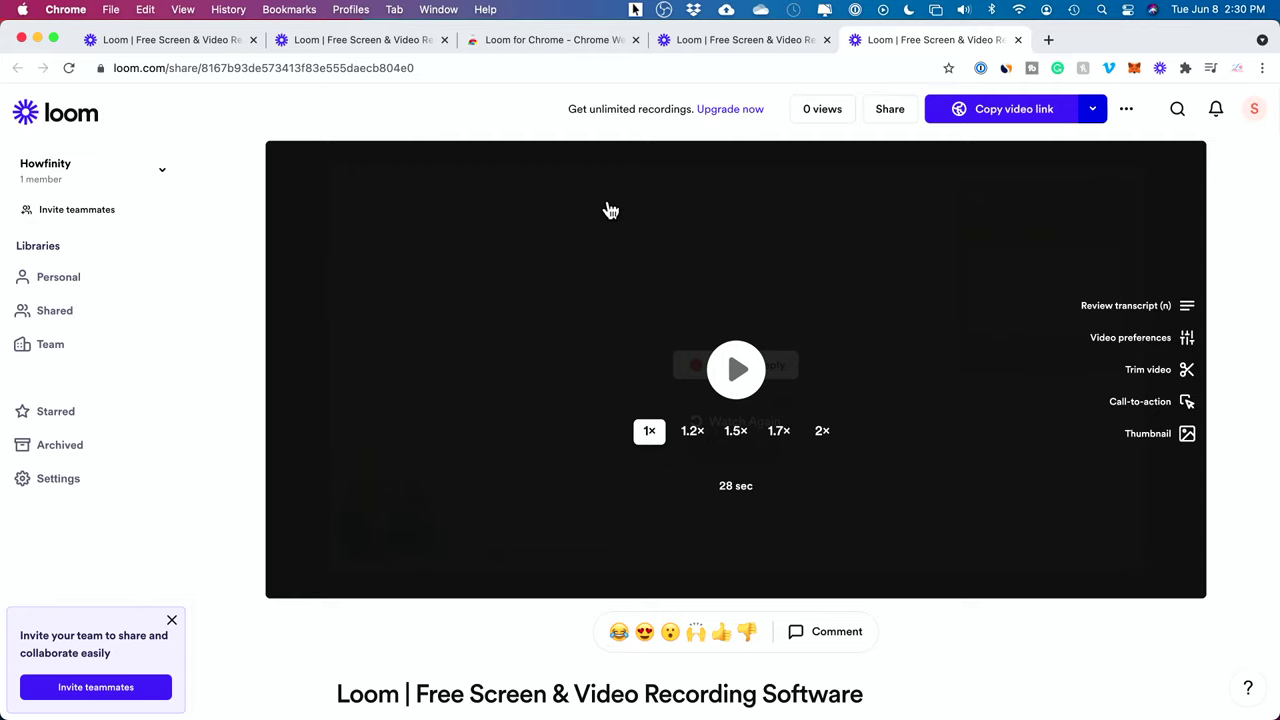